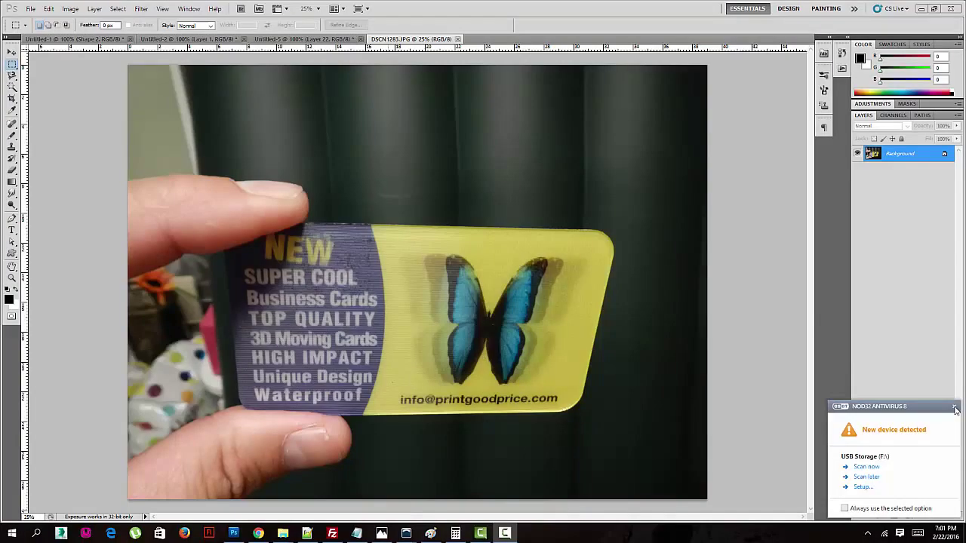
# - Dismiss the NOD32 'New device detected' popup covering the business-card photo
pyautogui.click(954, 408)
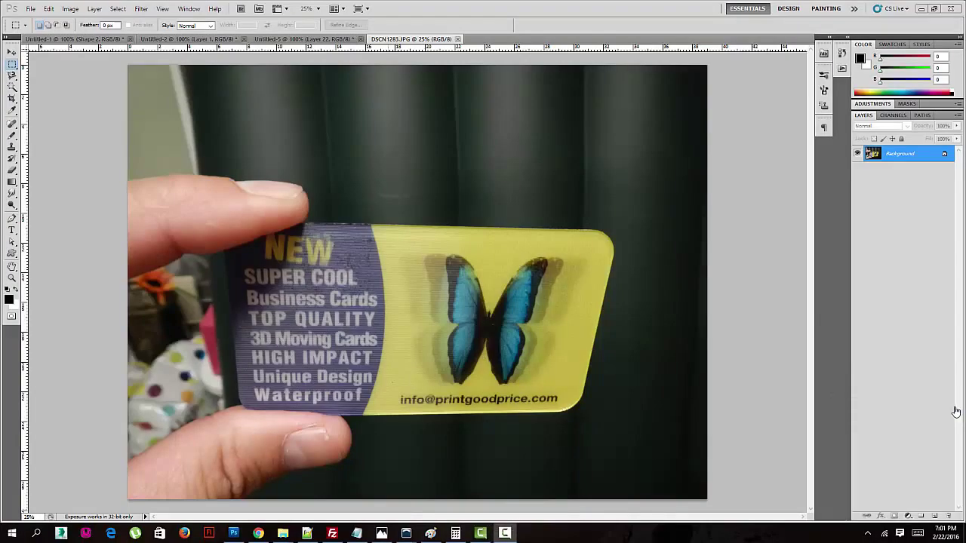
# - Trace a Magnetic Lasso outline from the thumb around the card and gripping fingers
pyautogui.click(12, 75)
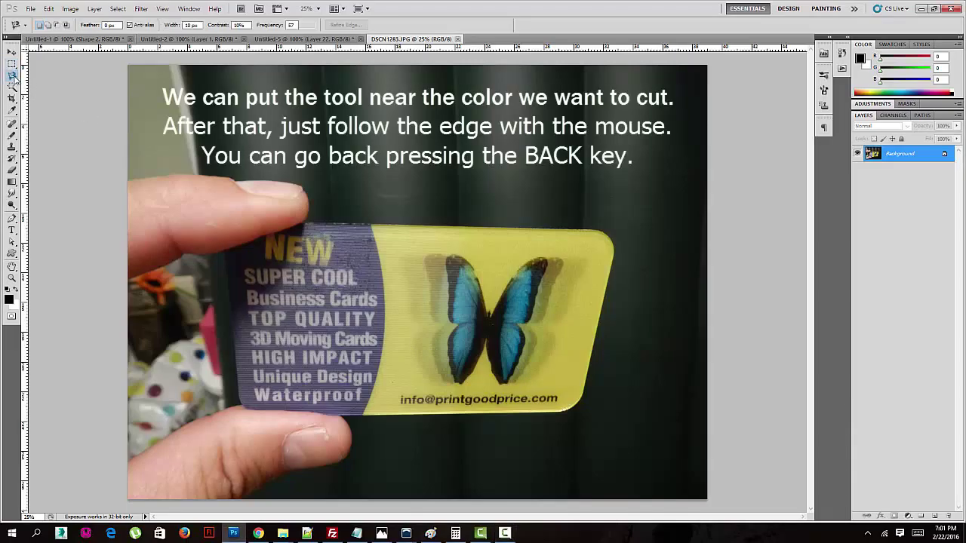
pyautogui.click(253, 490)
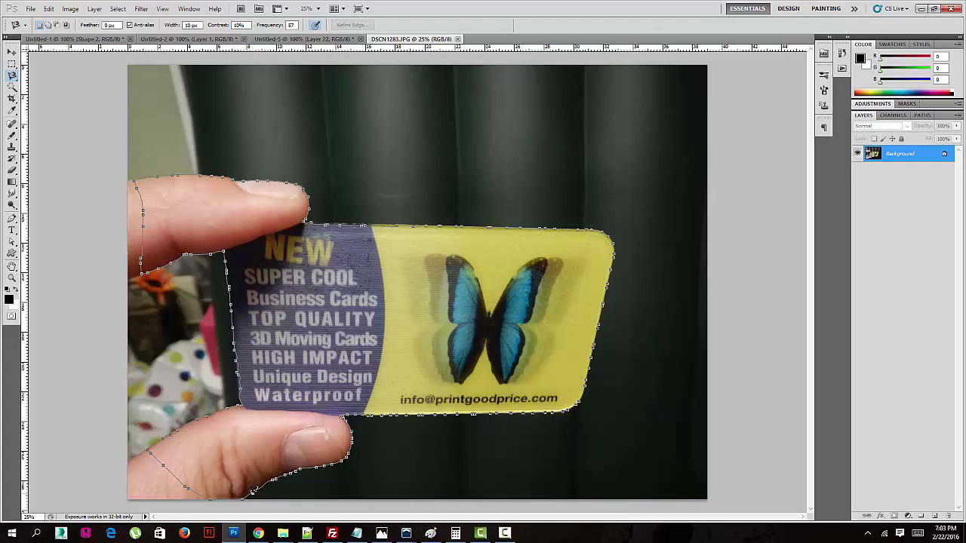
# - Close the outline and copy-paste the card and fingers onto a new Layer 1
pyautogui.click(252, 490)
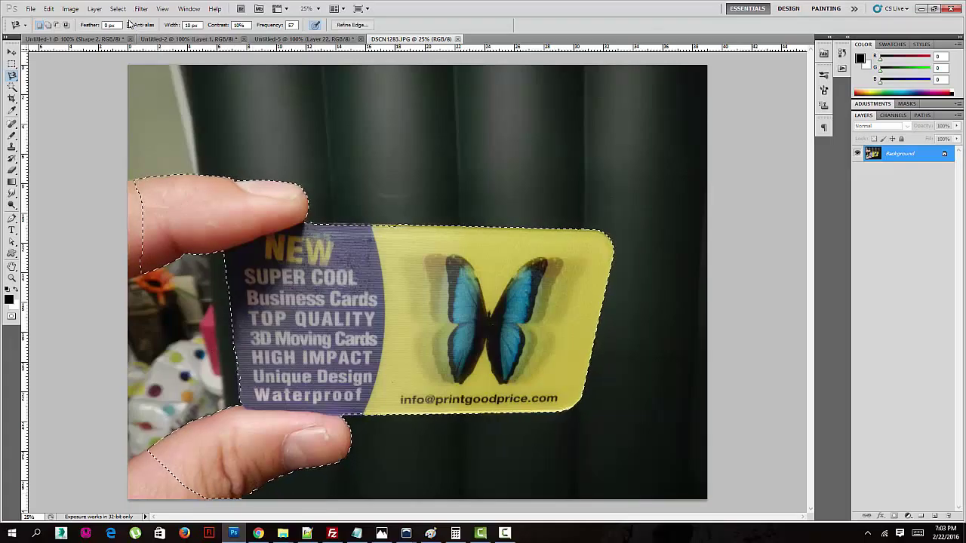
pyautogui.click(48, 8)
pyautogui.click(57, 77)
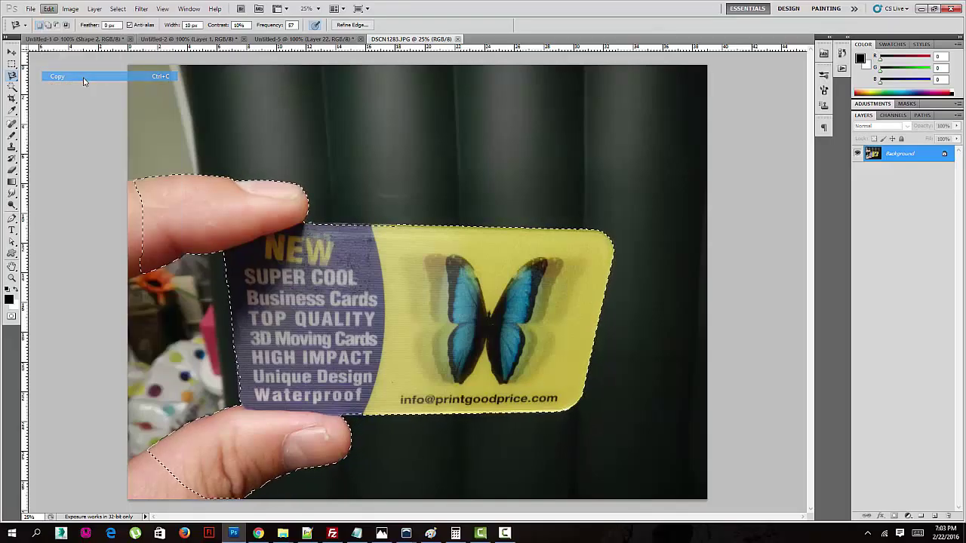
pyautogui.click(49, 8)
pyautogui.click(76, 95)
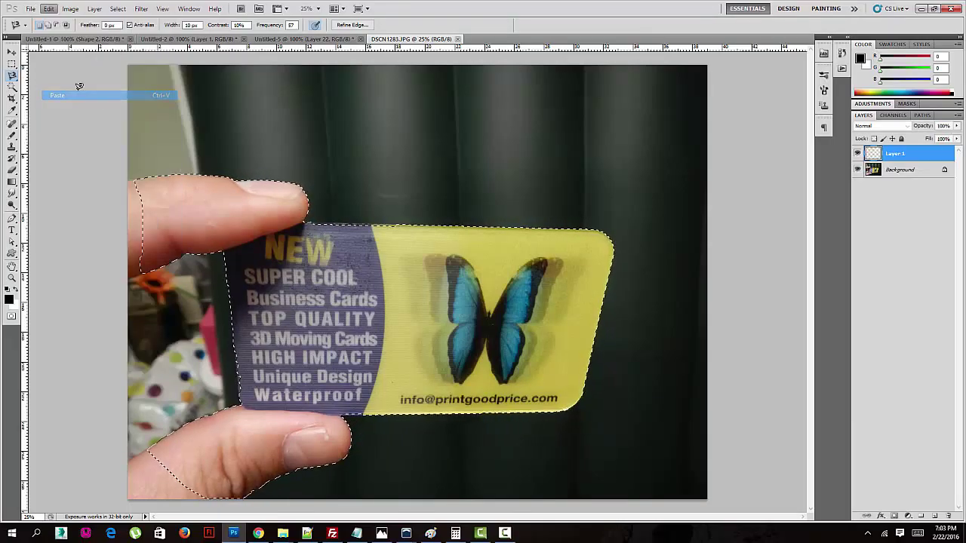
# - Nudge Layer 1 slightly right and up to align it, then deselect
pyautogui.press('v')
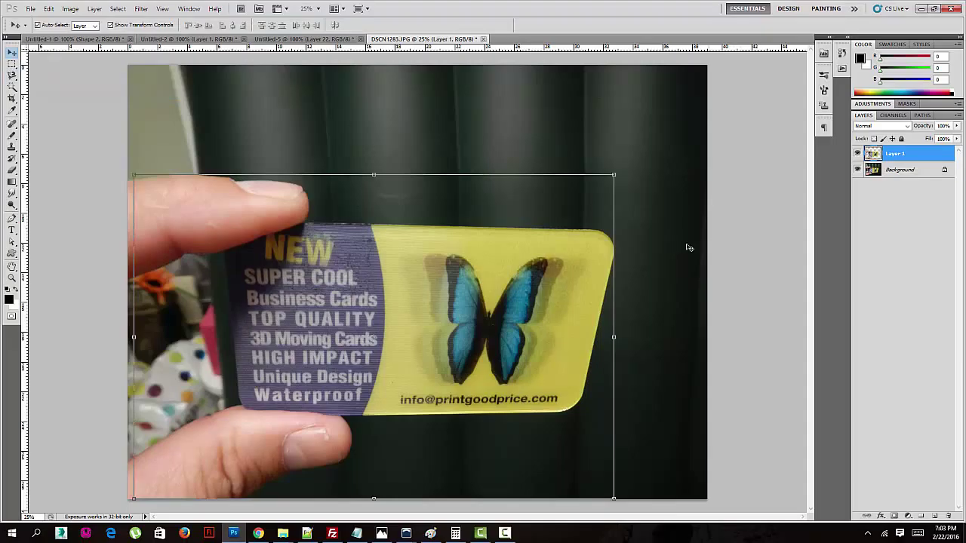
pyautogui.moveTo(485, 259)
pyautogui.mouseDown()
pyautogui.moveTo(504, 254)
pyautogui.moveTo(559, 169)
pyautogui.moveTo(510, 235)
pyautogui.mouseUp()
pyautogui.click(317, 135)
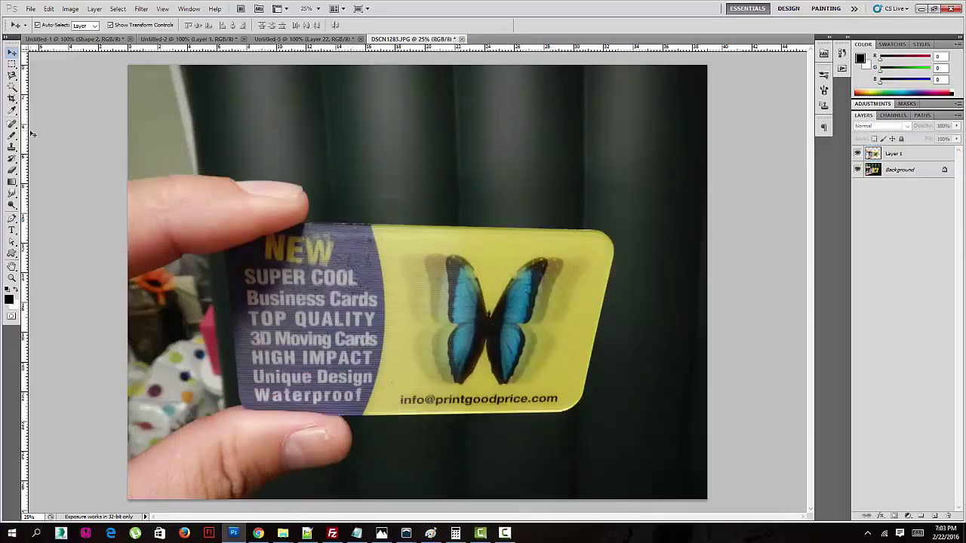
pyautogui.click(12, 75)
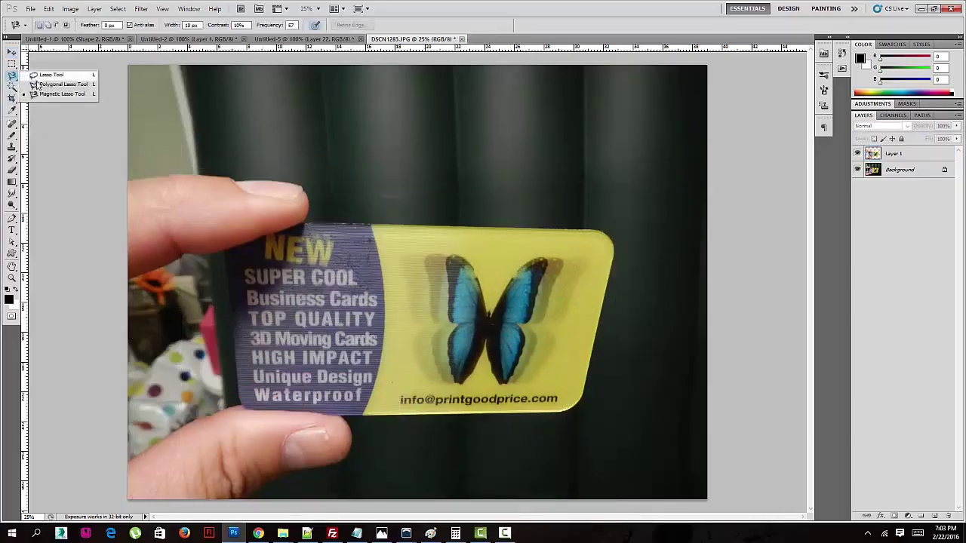
# - Select the strip beside the card's left edge with a Polygonal Lasso outline
pyautogui.click(45, 84)
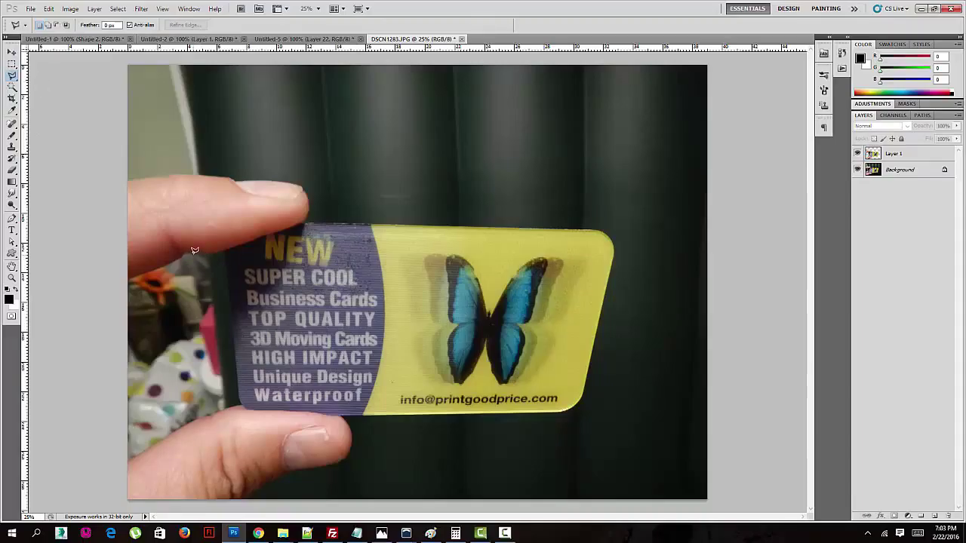
pyautogui.click(197, 255)
pyautogui.click(224, 251)
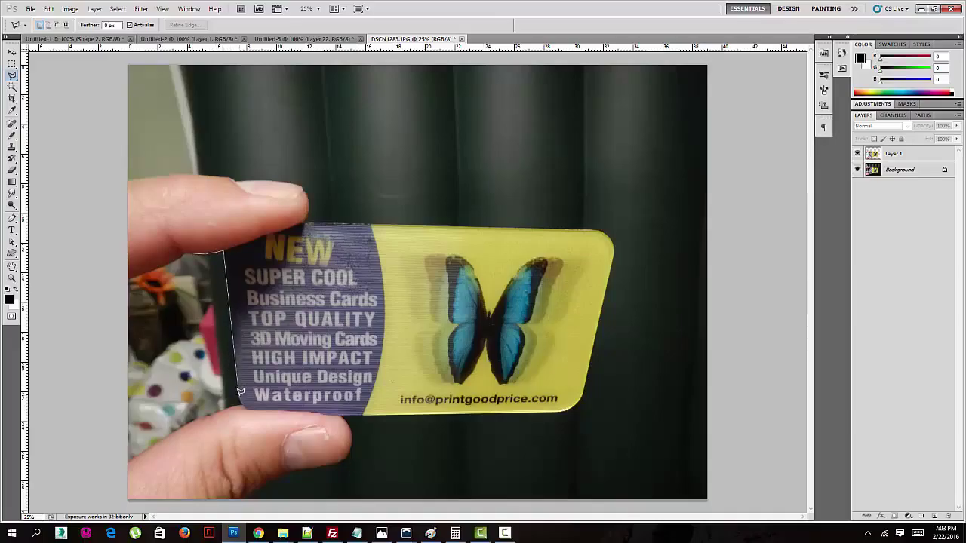
pyautogui.click(207, 412)
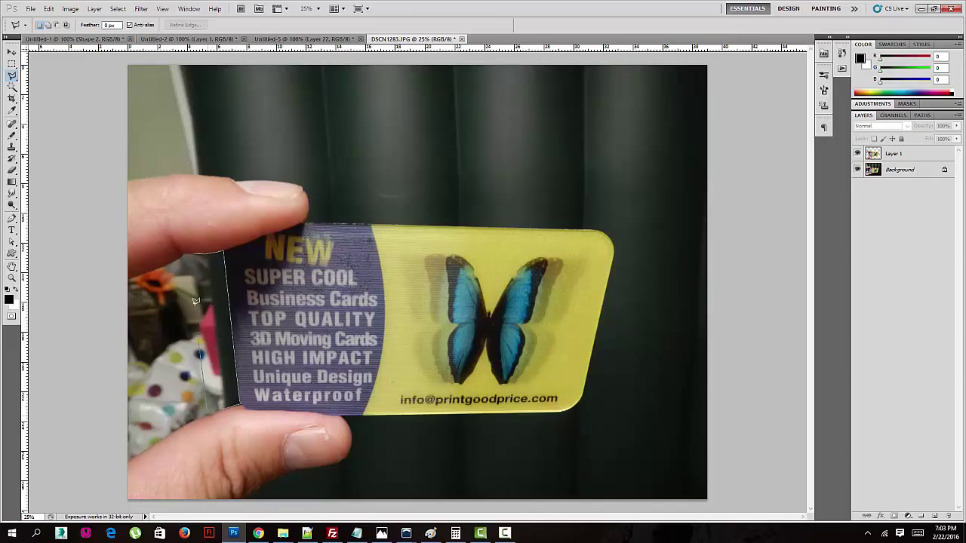
pyautogui.click(195, 249)
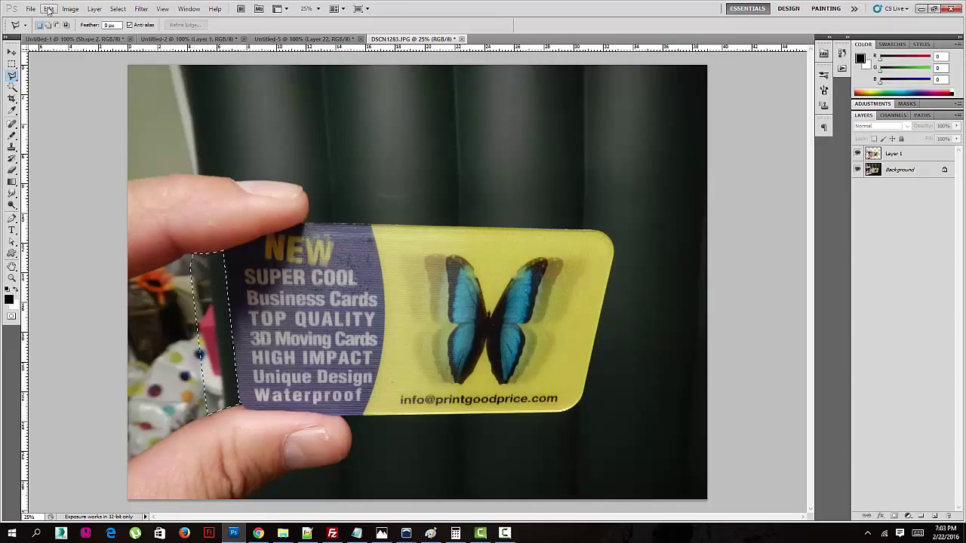
# - Copy Merged the strip onto Layer 2, merge Layer 1 into it, and hide Background
pyautogui.click(48, 8)
pyautogui.click(85, 88)
pyautogui.hotkey('ctrl', 'v')
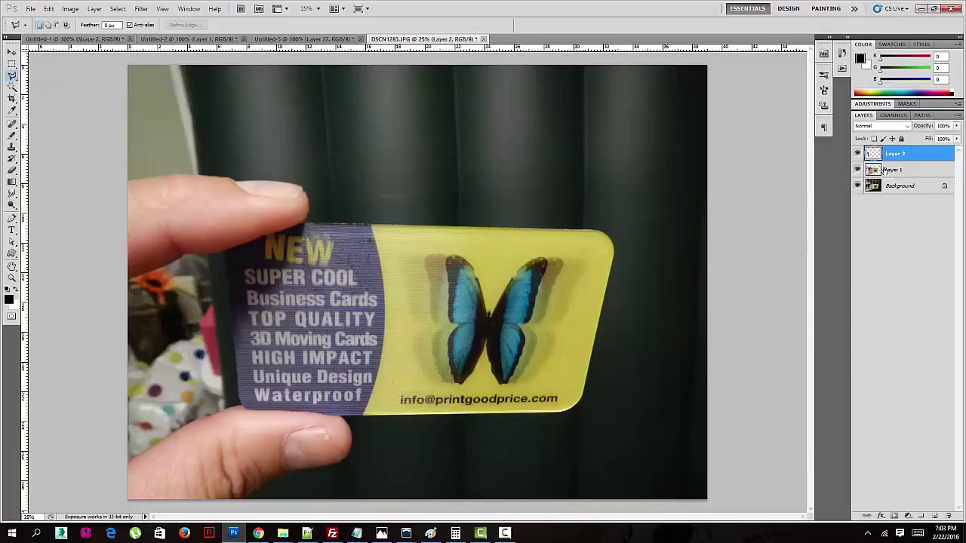
pyautogui.keyDown('shift'); pyautogui.click(892, 170); pyautogui.keyUp('shift')
pyautogui.hotkey('ctrl', 'e')
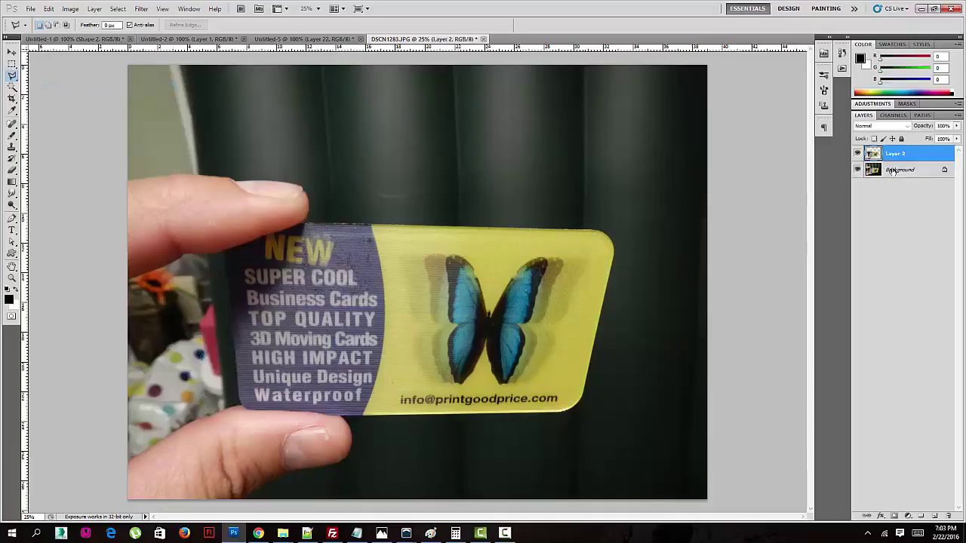
pyautogui.click(893, 170)
pyautogui.click(857, 169)
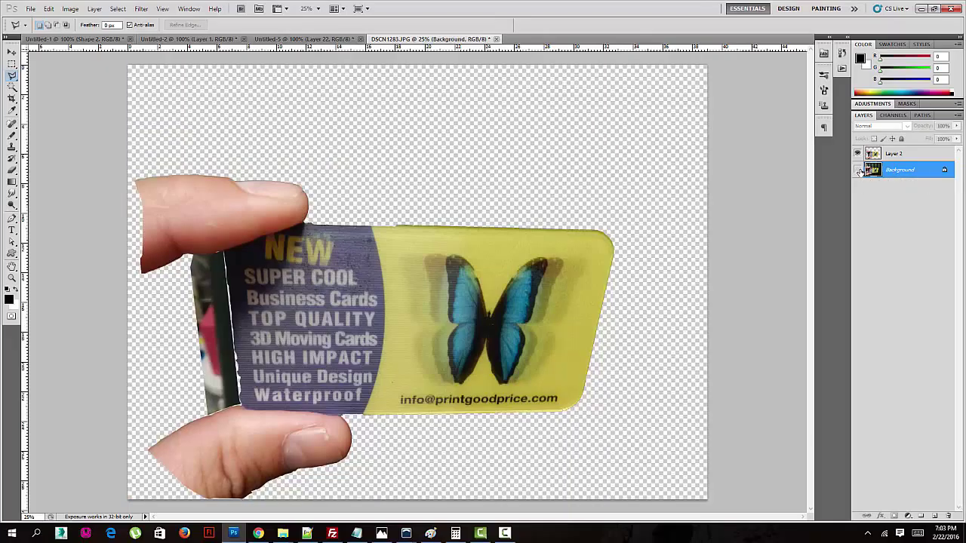
# - On Layer 2, outline the dark strip along the card's left edge and delete it
pyautogui.click(12, 53)
pyautogui.click(238, 288)
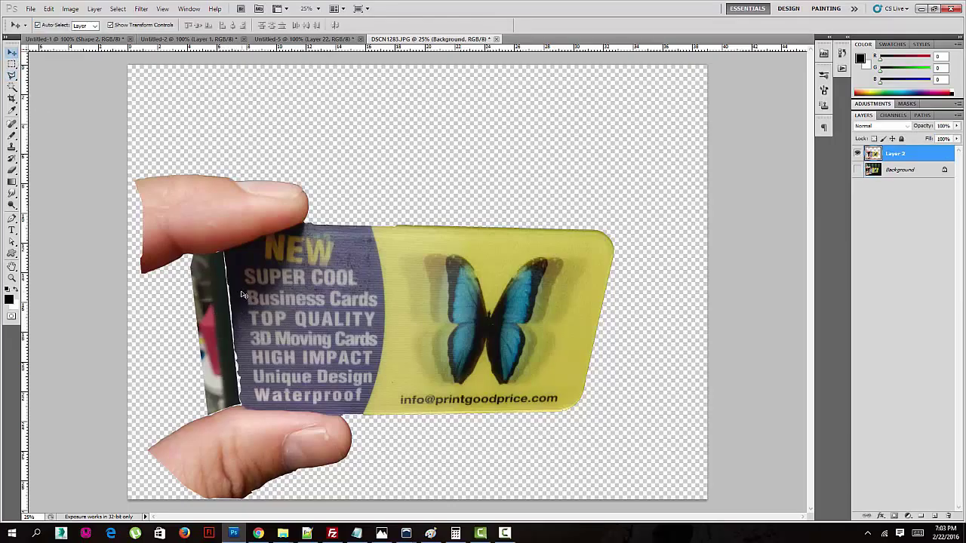
pyautogui.click(11, 76)
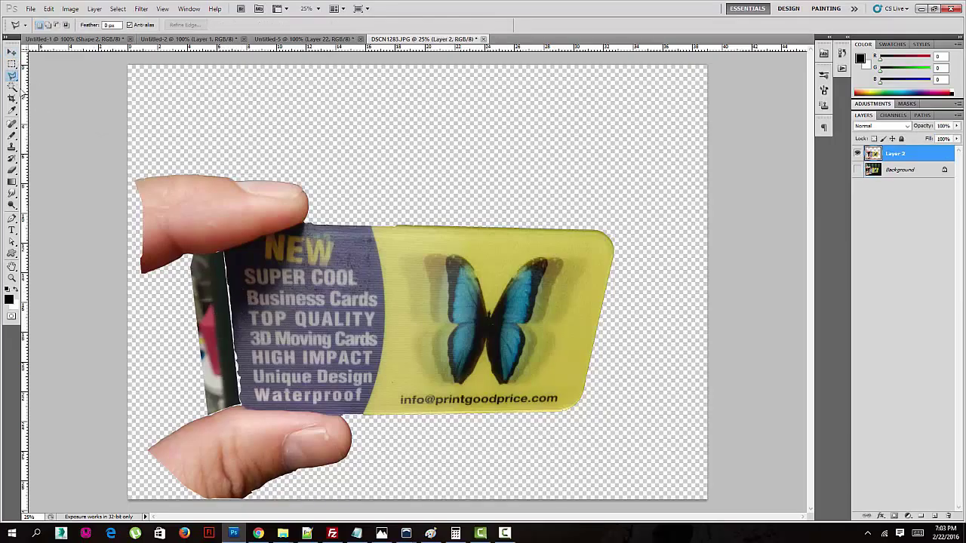
pyautogui.click(227, 245)
pyautogui.click(204, 412)
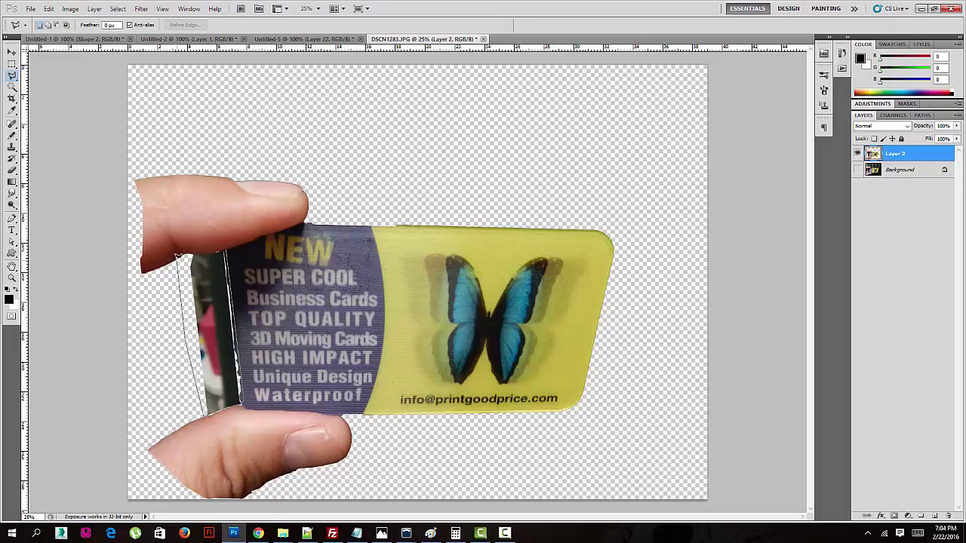
pyautogui.click(176, 255)
pyautogui.press('m')
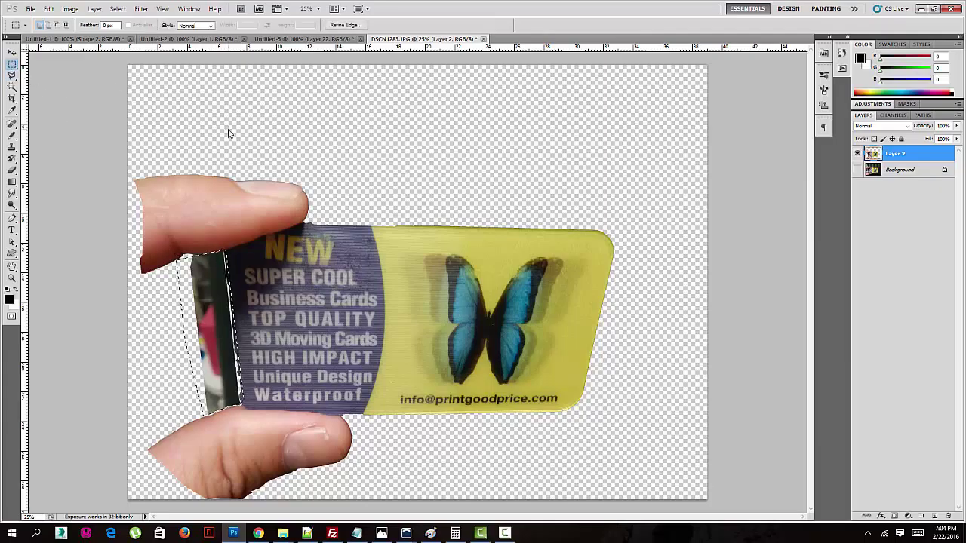
pyautogui.press('Delete')
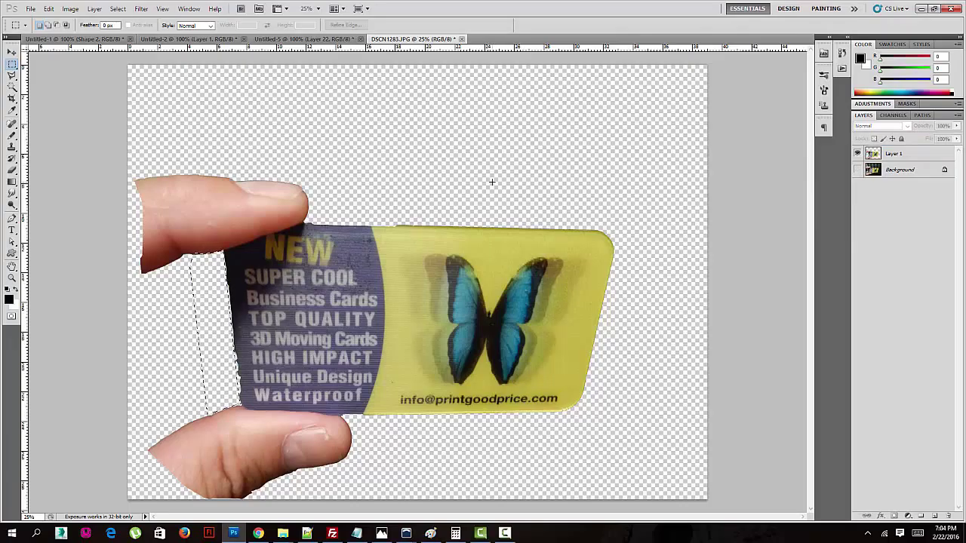
# - Outline a short section along the card's left edge, then select Layer 1 and clear selection
pyautogui.press('l')
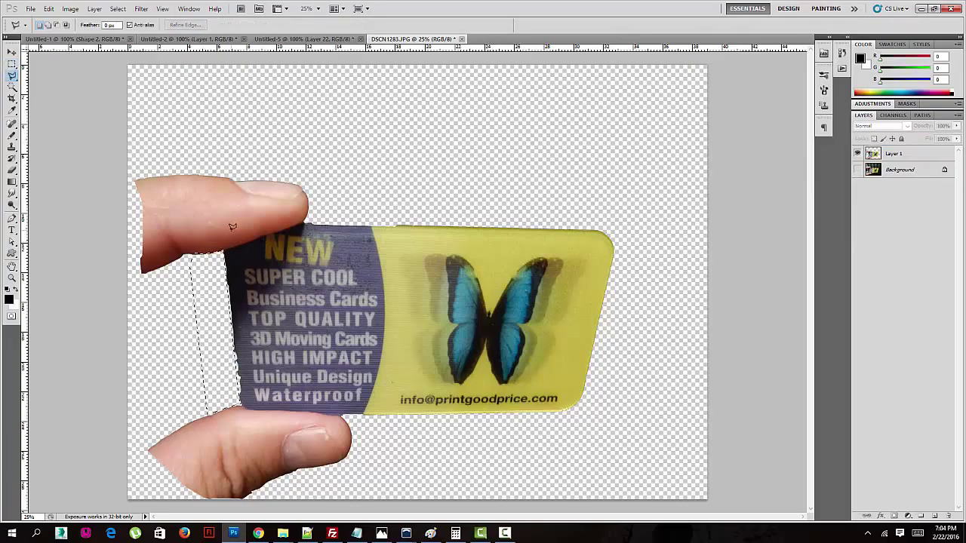
pyautogui.click(227, 228)
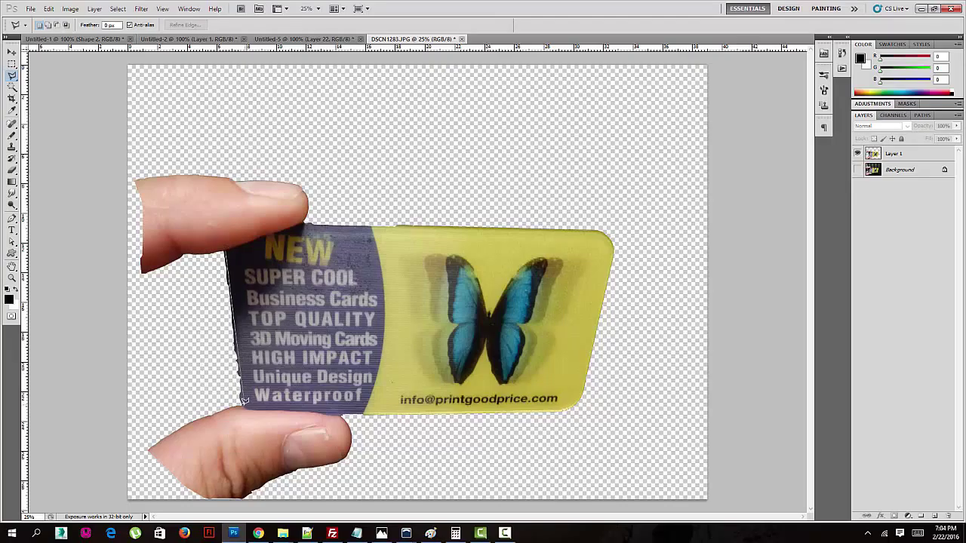
pyautogui.click(224, 246)
pyautogui.click(894, 154)
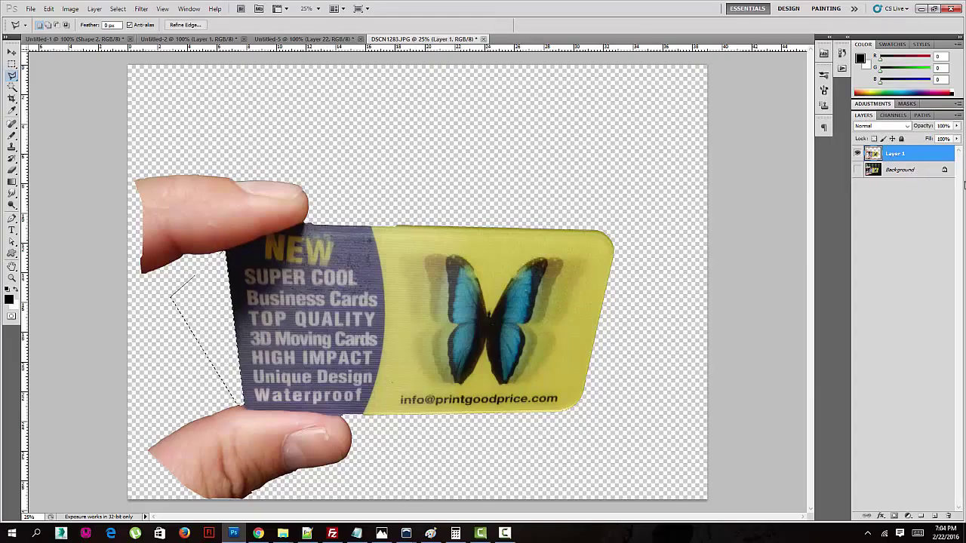
pyautogui.click(599, 228)
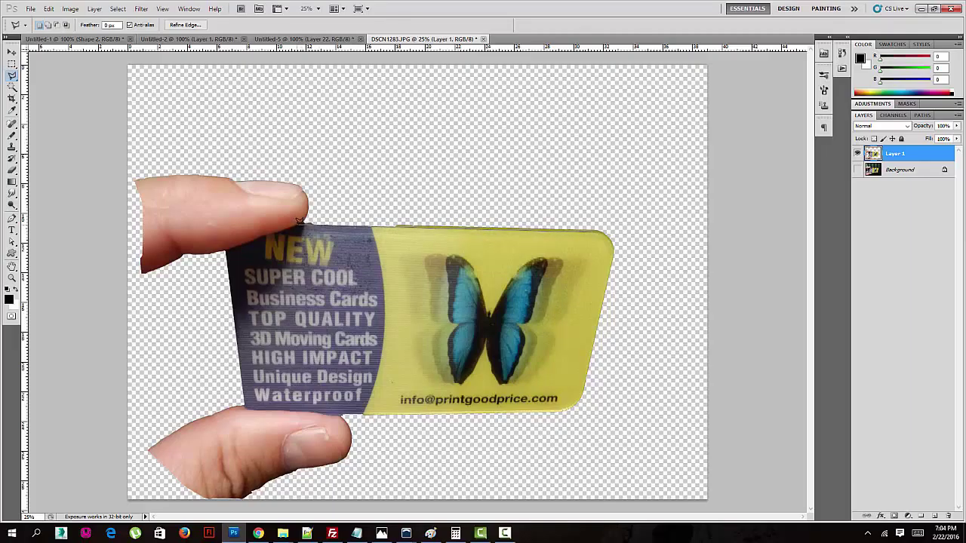
# - Outline the background area along the card's top edge with the Polygonal Lasso
pyautogui.click(304, 219)
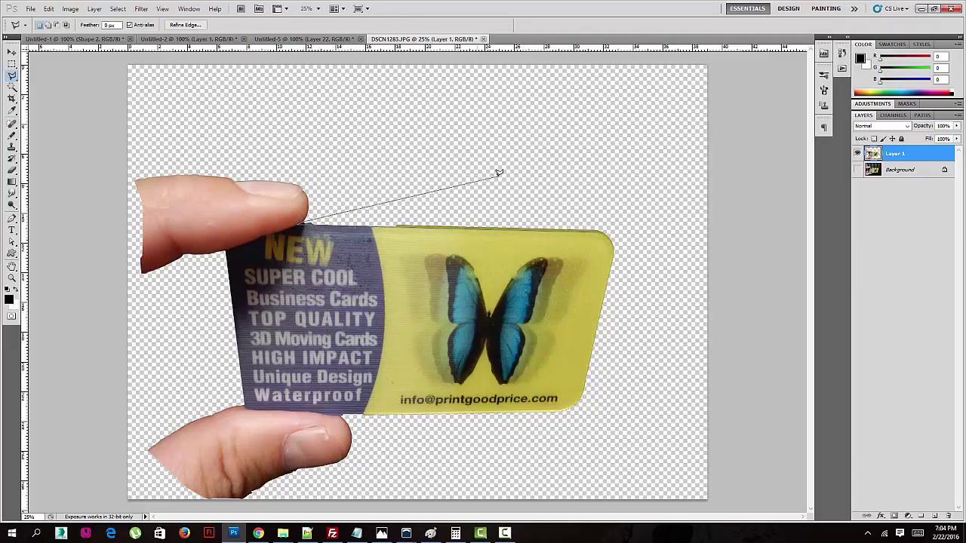
pyautogui.click(592, 162)
pyautogui.click(618, 224)
pyautogui.doubleClick(605, 230)
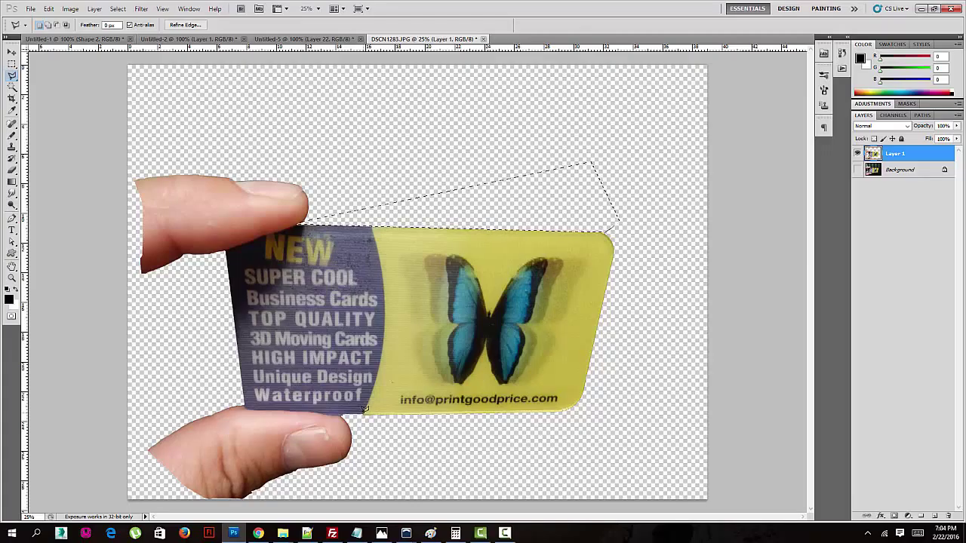
# - Outline the leftover sliver beneath the card's bottom edge, then deselect
pyautogui.click(364, 413)
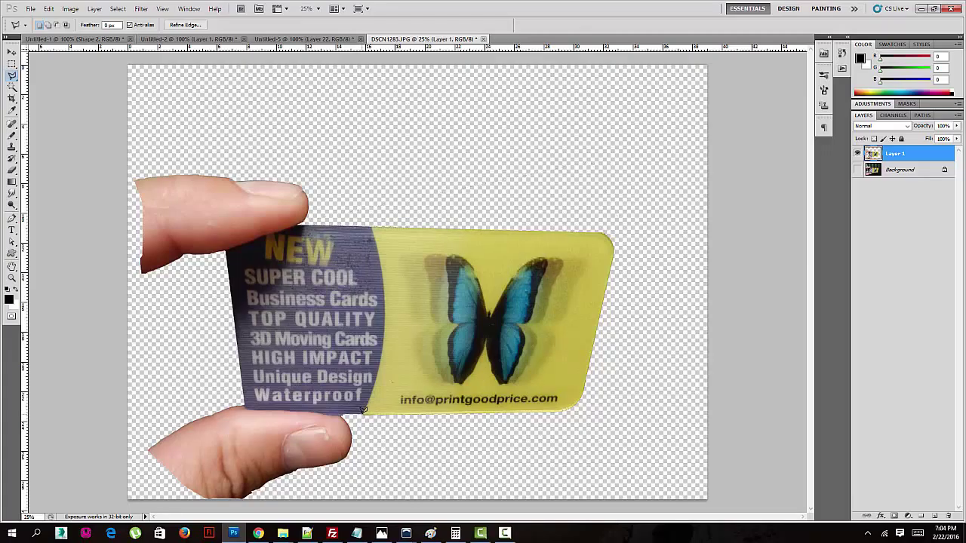
pyautogui.click(639, 409)
pyautogui.click(470, 465)
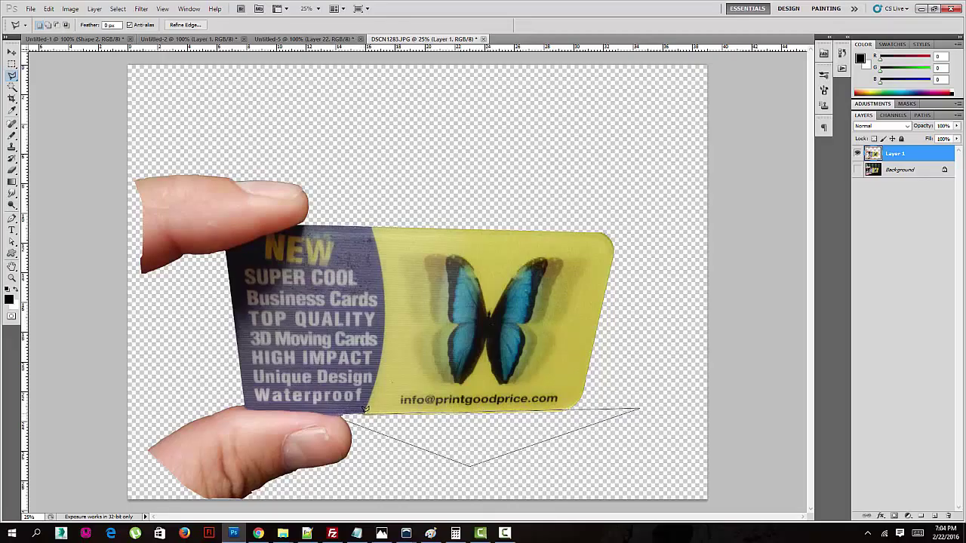
pyautogui.click(365, 410)
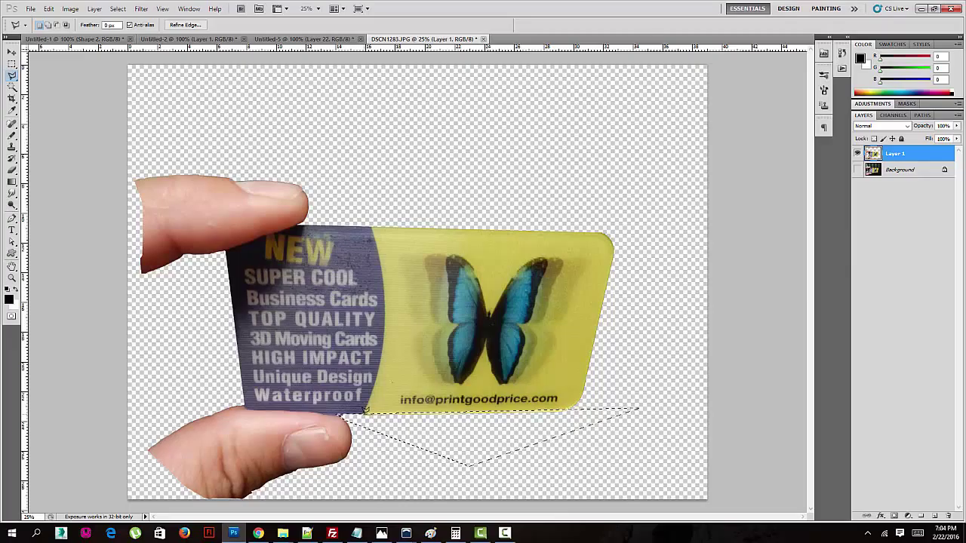
pyautogui.press('m')
pyautogui.hotkey('ctrl', 'd')
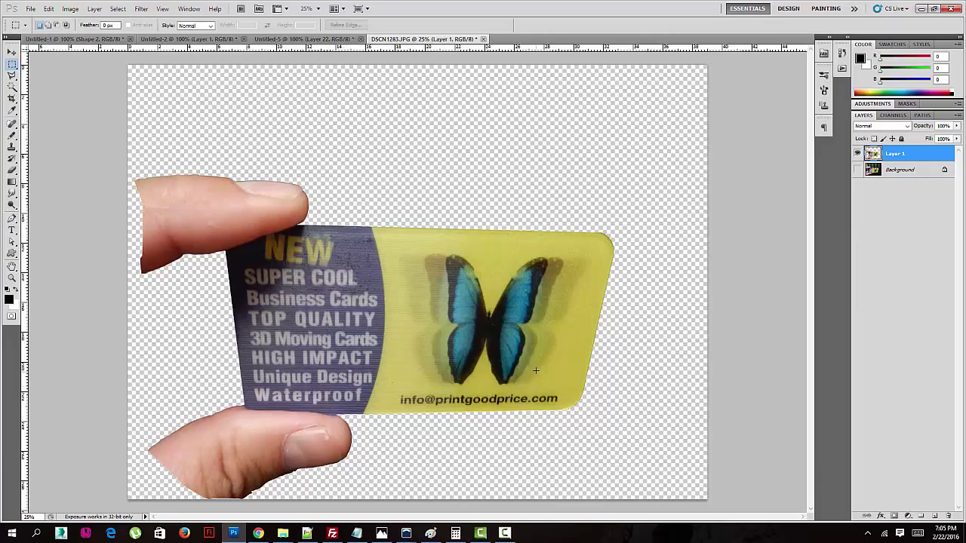
# - Drag the cut-out card into Untitled-5 as Layer 24 and scale it down
pyautogui.click(12, 53)
pyautogui.moveTo(368, 296); pyautogui.dragTo(296, 66)
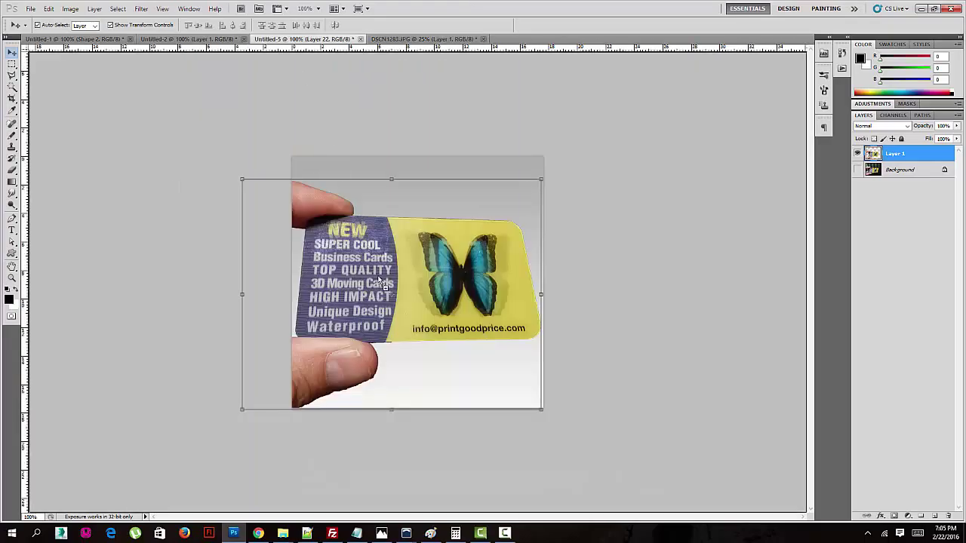
pyautogui.moveTo(379, 281); pyautogui.dragTo(380, 281)
pyautogui.hotkey('ctrl', '-')
pyautogui.hotkey('ctrl', '-')
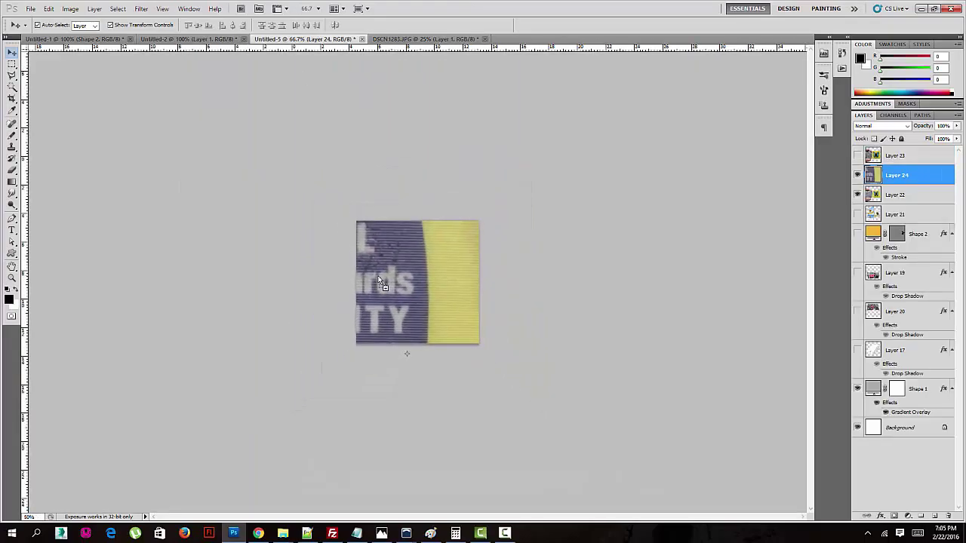
pyautogui.hotkey('ctrl', '-')
pyautogui.hotkey('ctrl', '-')
pyautogui.hotkey('ctrl', '-')
pyautogui.hotkey('ctrl', '-')
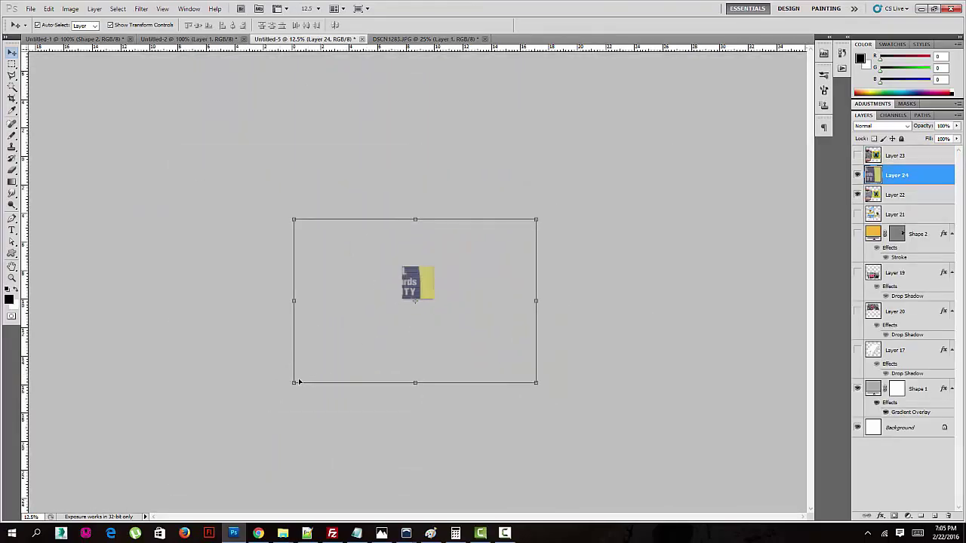
pyautogui.moveTo(294, 382); pyautogui.dragTo(398, 311)
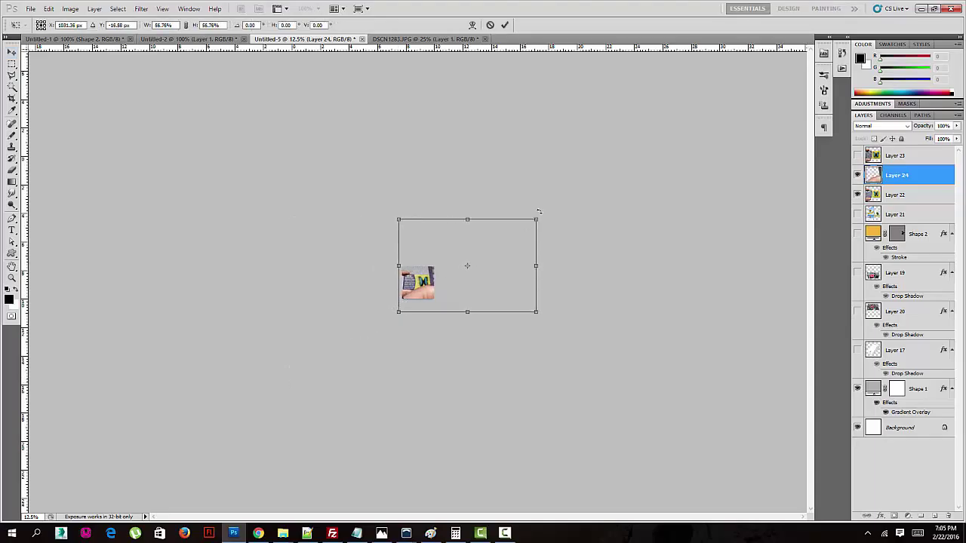
pyautogui.moveTo(541, 218); pyautogui.dragTo(432, 260)
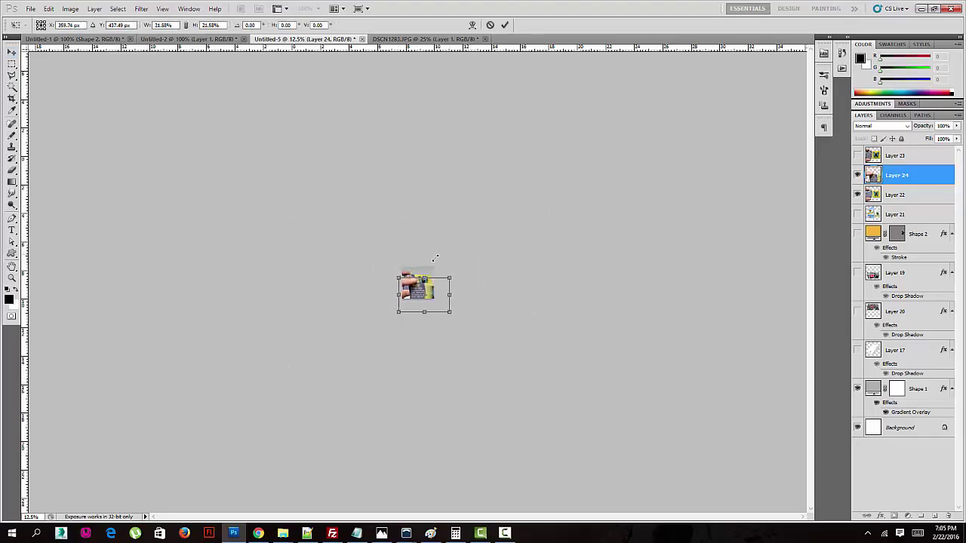
pyautogui.press('Return')
# - Shrink Layer 24 to about 86% and shift it to overlap the other cards
pyautogui.hotkey('ctrl', '+')
pyautogui.hotkey('ctrl', '+')
pyautogui.hotkey('ctrl', '+')
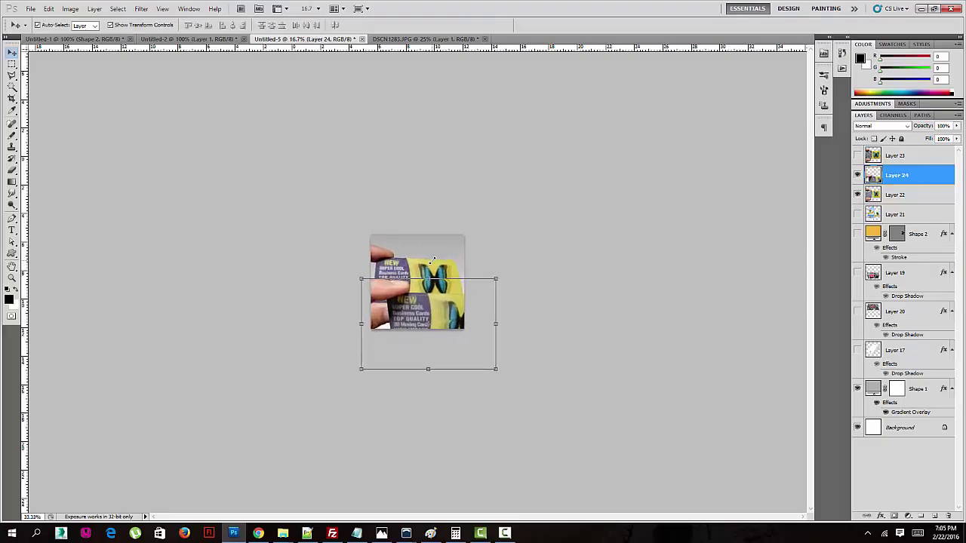
pyautogui.hotkey('ctrl', '+')
pyautogui.hotkey('ctrl', '+')
pyautogui.hotkey('ctrl', '+')
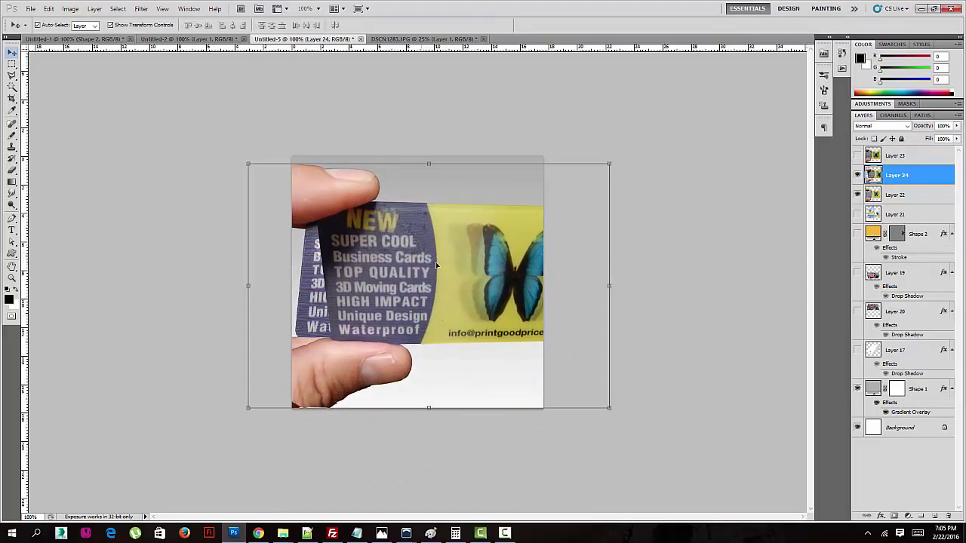
pyautogui.moveTo(610, 408)
pyautogui.mouseDown()
pyautogui.moveTo(588, 403)
pyautogui.moveTo(556, 368)
pyautogui.mouseUp()
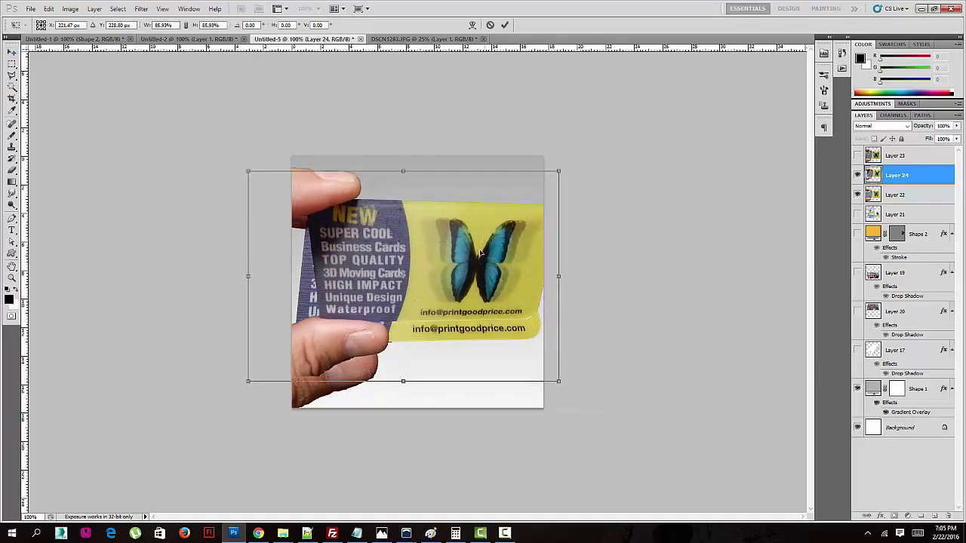
pyautogui.moveTo(478, 238); pyautogui.dragTo(474, 257)
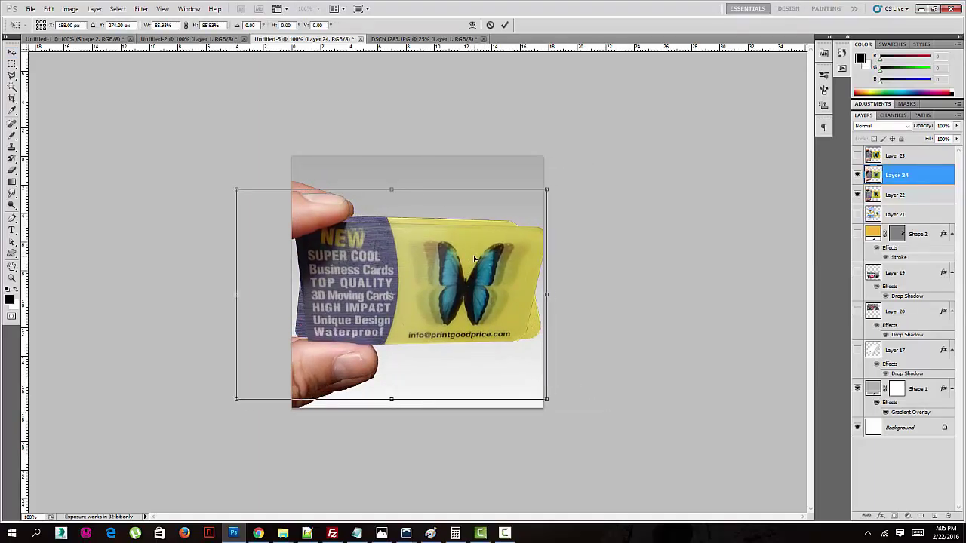
pyautogui.moveTo(545, 190); pyautogui.dragTo(538, 195)
pyautogui.press('Return')
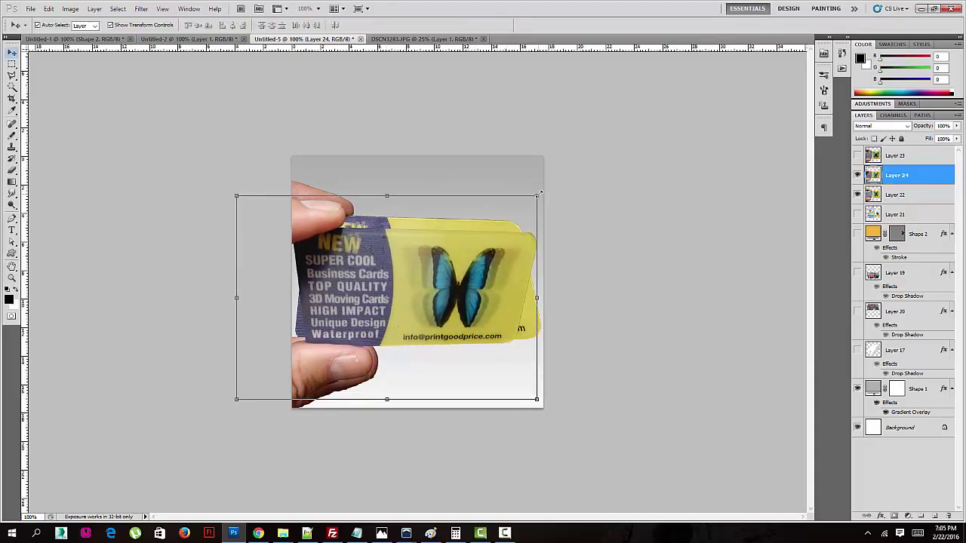
pyautogui.moveTo(426, 247); pyautogui.dragTo(426, 240)
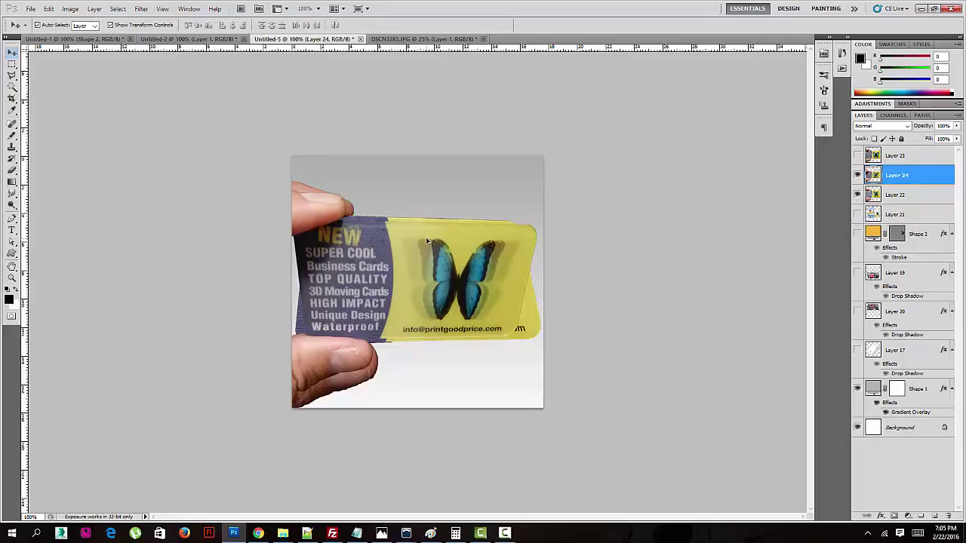
# - Move Layer 24 above Layer 23 and toggle visibility so only Layer 22's card shows
pyautogui.click(858, 156)
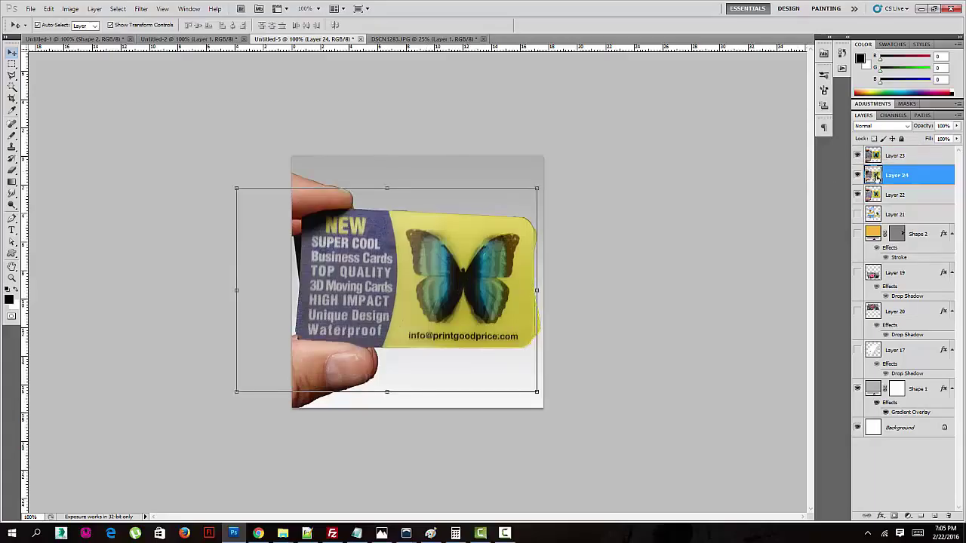
pyautogui.moveTo(872, 175); pyautogui.dragTo(881, 159)
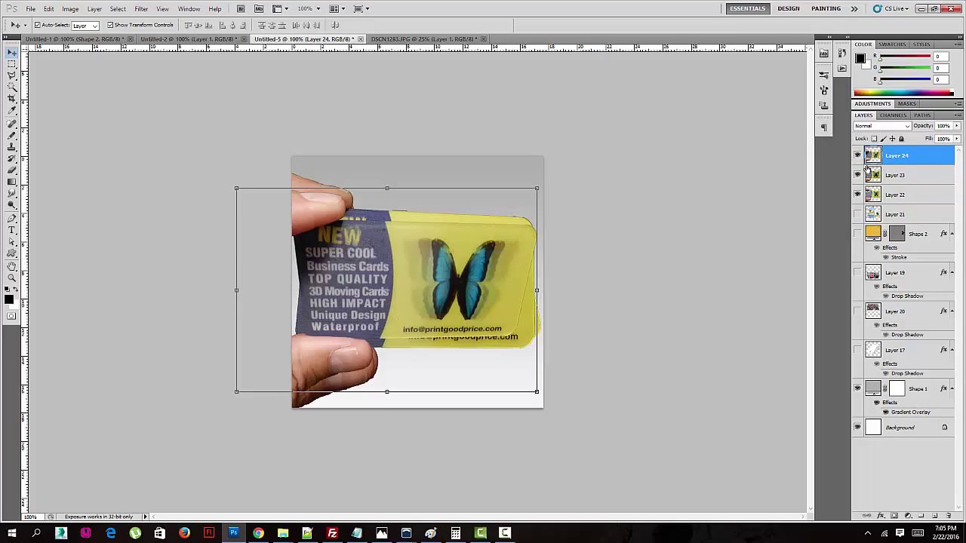
pyautogui.click(857, 195)
pyautogui.click(857, 175)
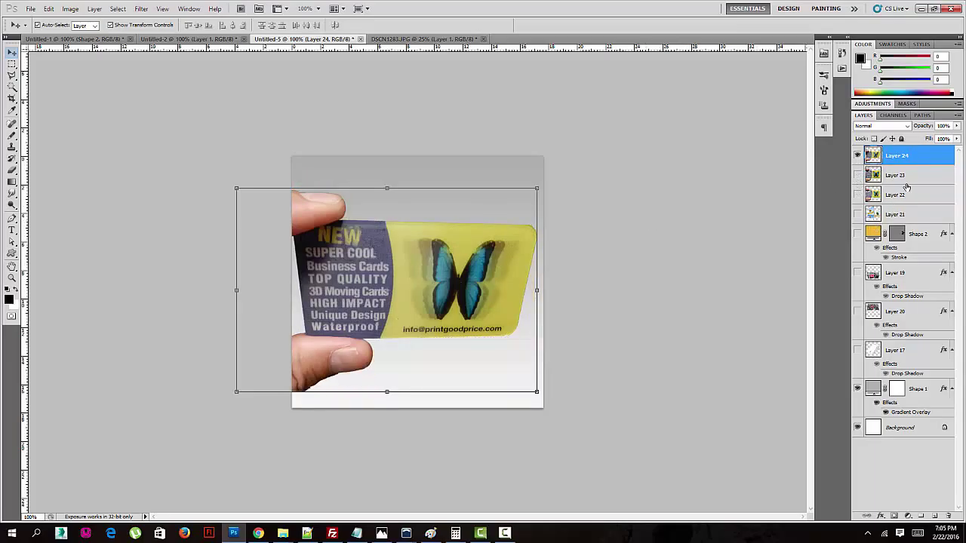
pyautogui.click(857, 155)
pyautogui.click(857, 175)
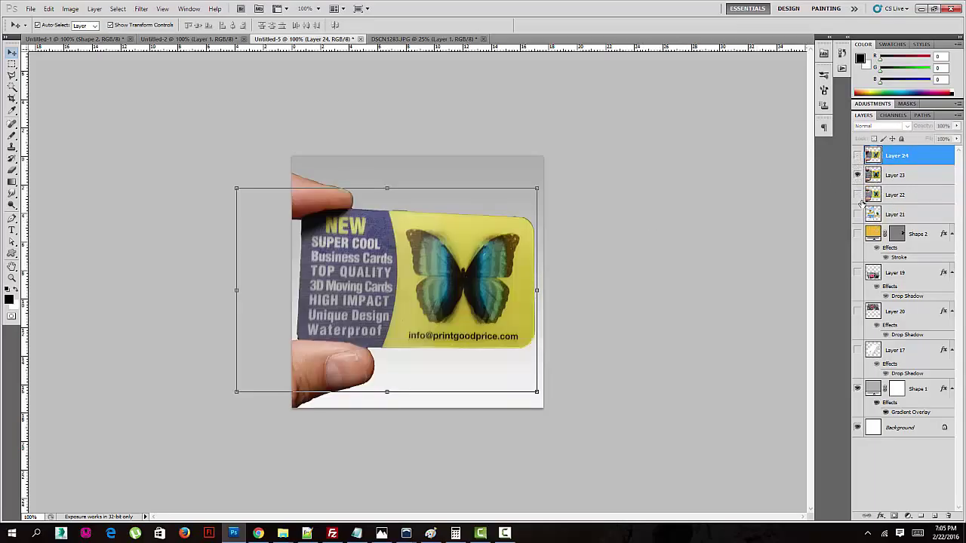
pyautogui.click(857, 214)
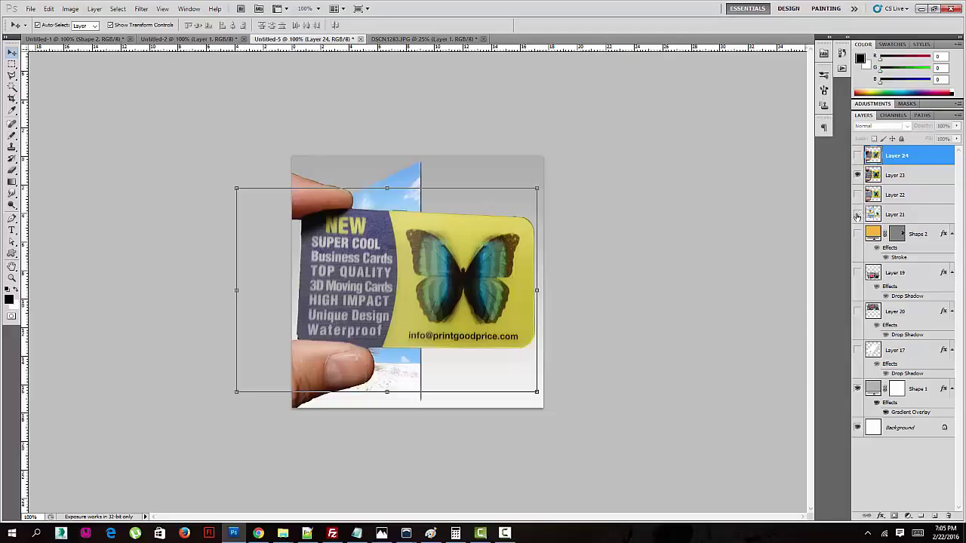
pyautogui.click(857, 214)
pyautogui.click(857, 194)
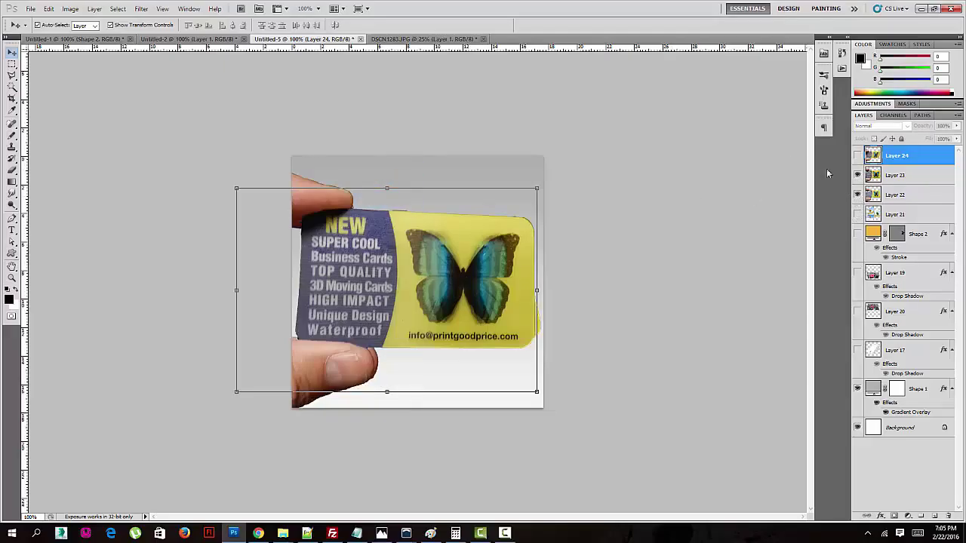
pyautogui.click(857, 175)
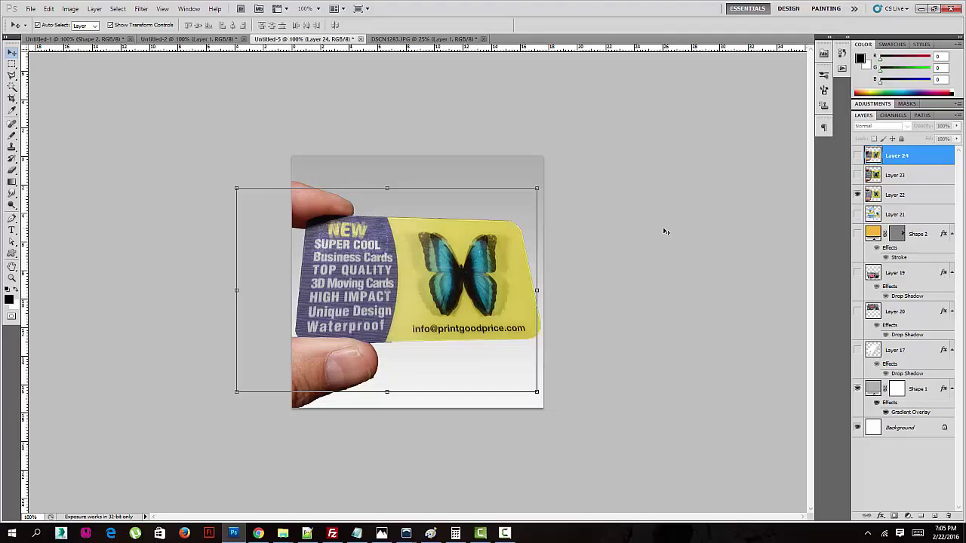
# - Save for Web as JPEG High named '3d-lenticular-image1' on the Desktop
pyautogui.hotkey('ctrl', 'alt', 'shift', 's')
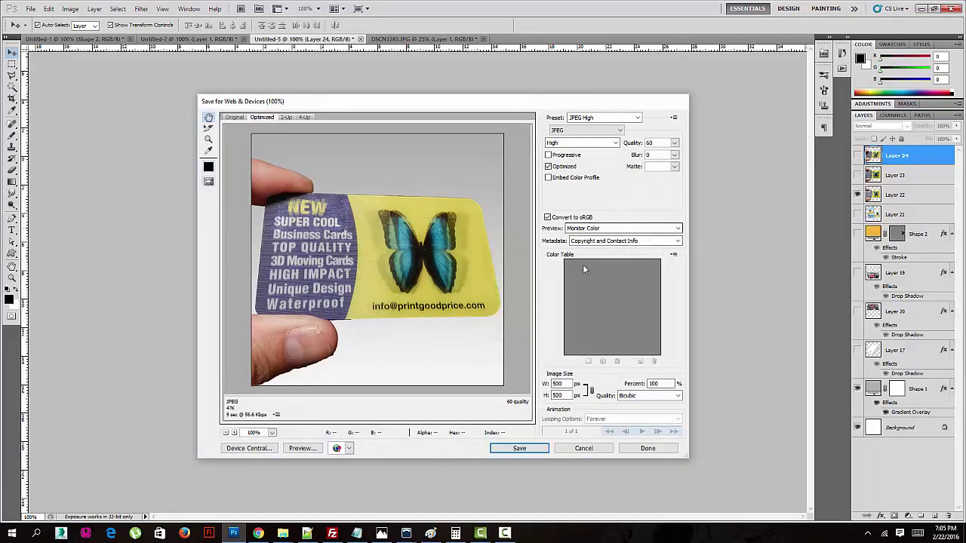
pyautogui.click(522, 450)
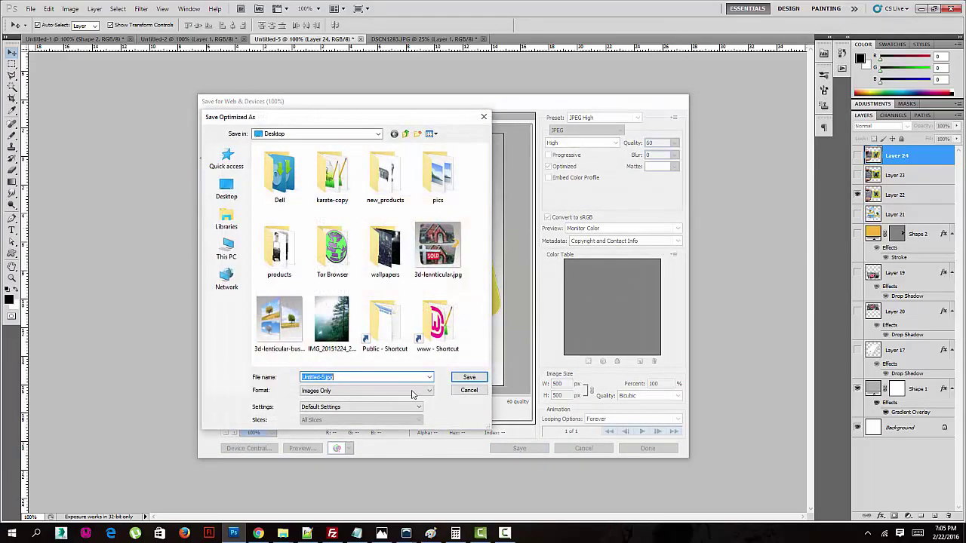
pyautogui.write('3d-le')
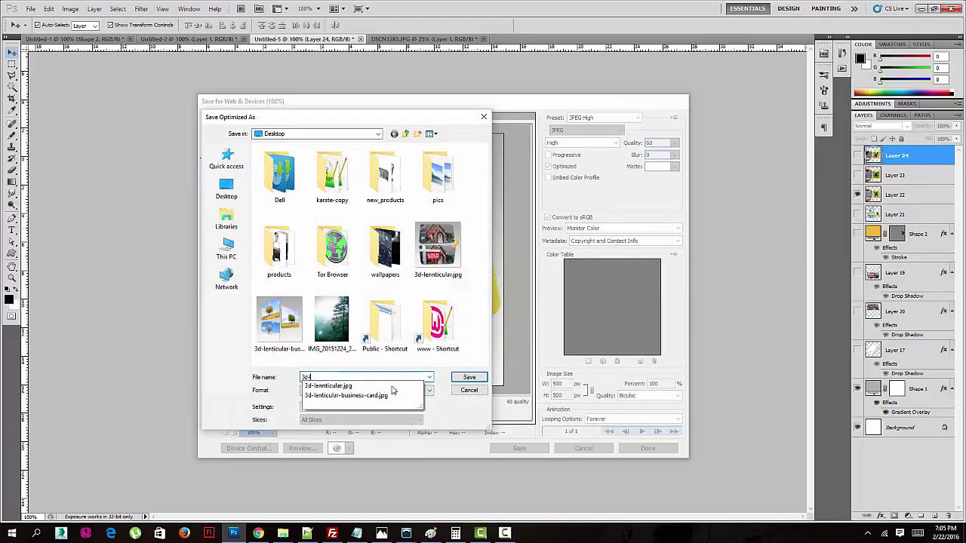
pyautogui.write('nticular-')
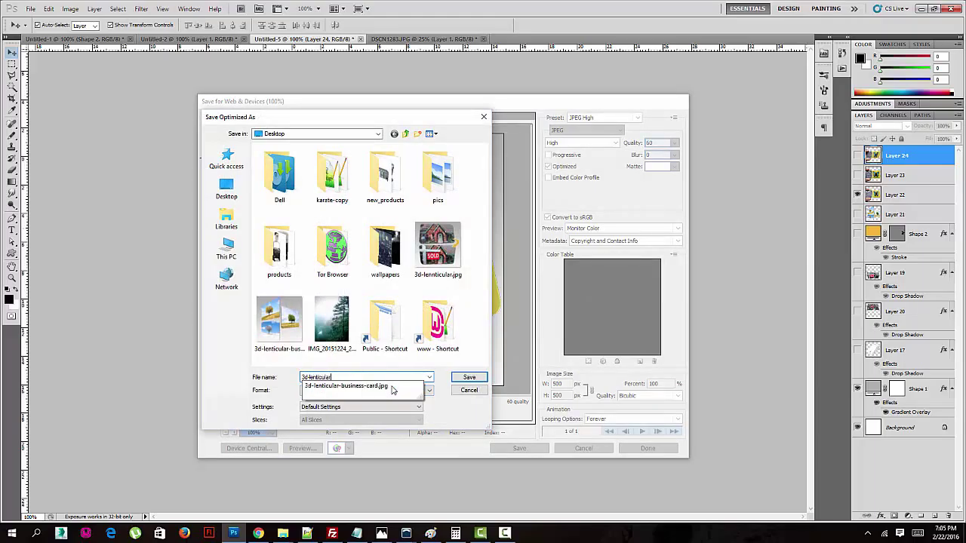
pyautogui.write('image1')
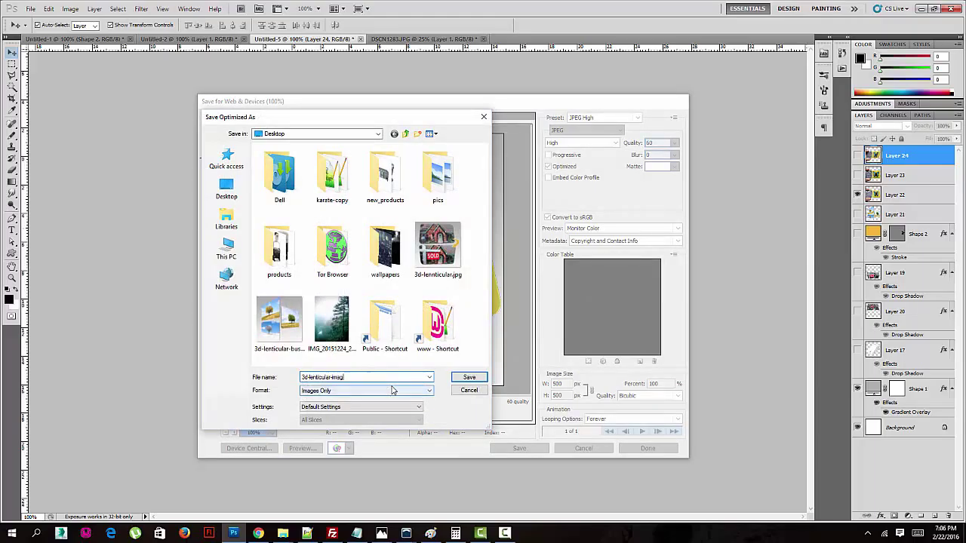
pyautogui.click(456, 377)
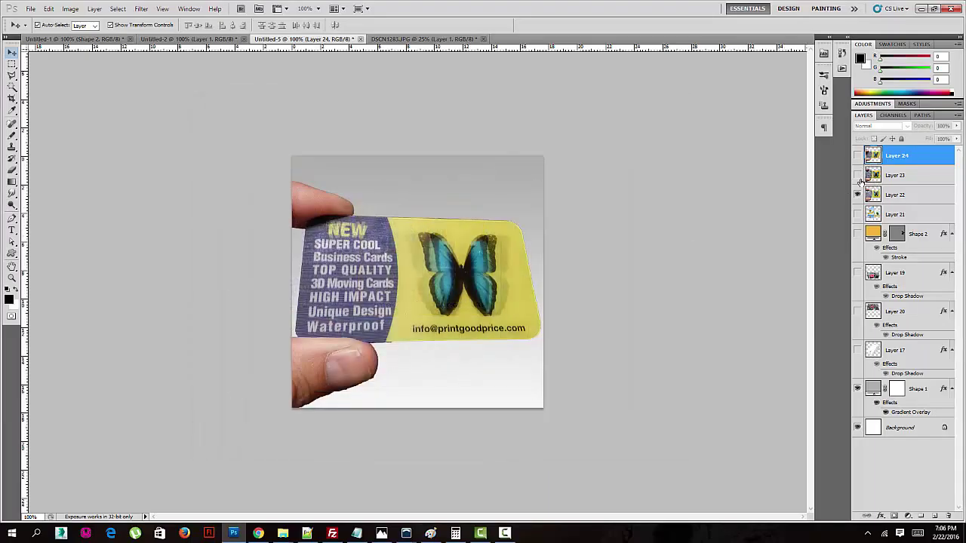
# - Show Layer 23's card instead of Layer 22's and export it as a web JPEG to the Desktop
pyautogui.click(857, 194)
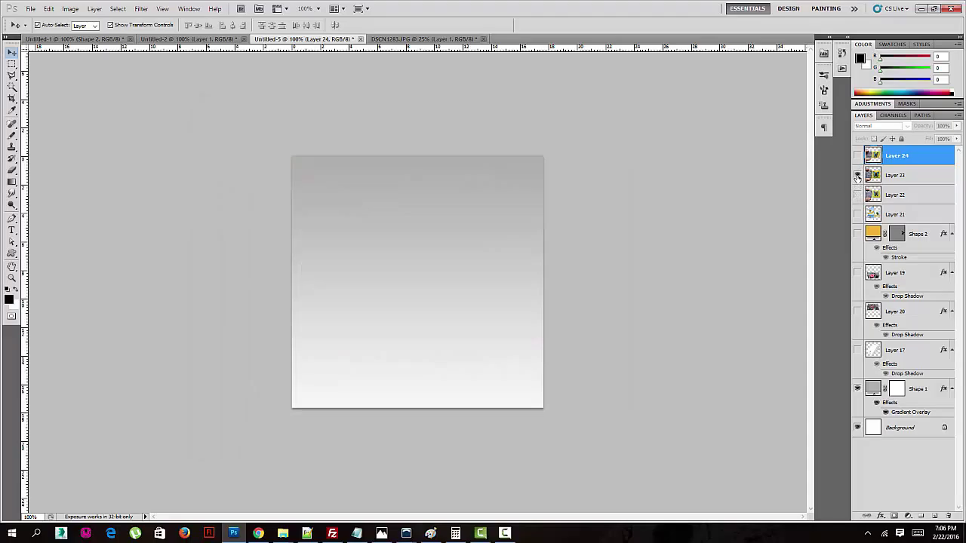
pyautogui.click(857, 175)
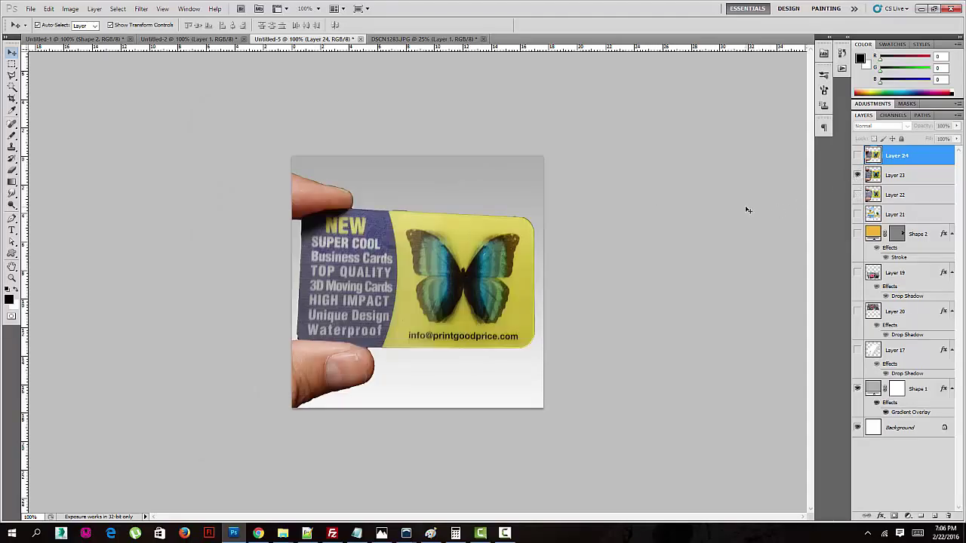
pyautogui.hotkey('ctrl', 'alt', 'shift', 's')
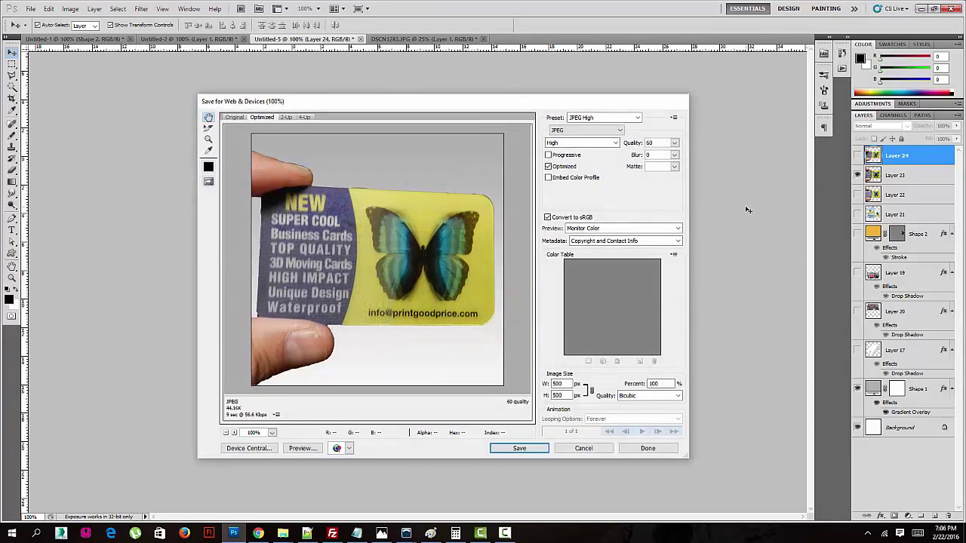
pyautogui.click(512, 450)
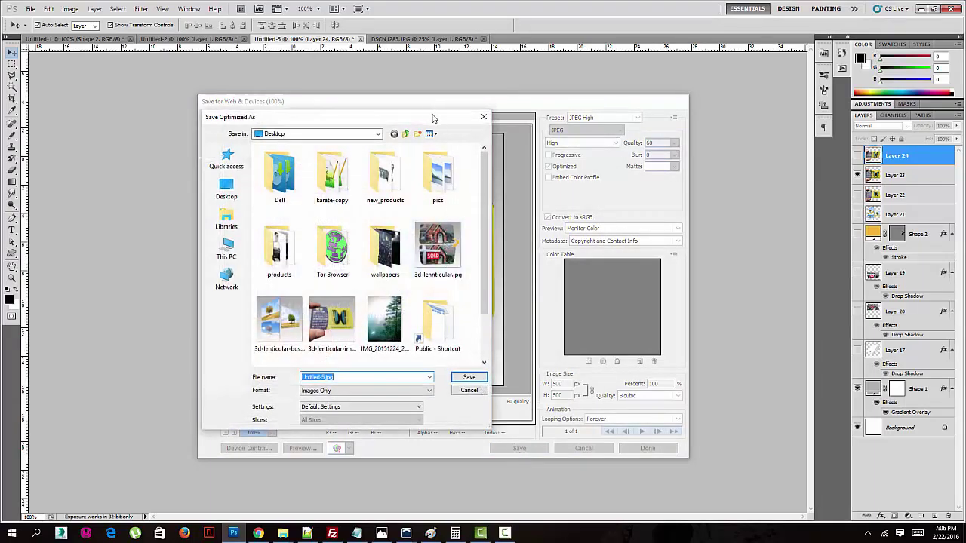
pyautogui.moveTo(433, 119); pyautogui.dragTo(289, 297)
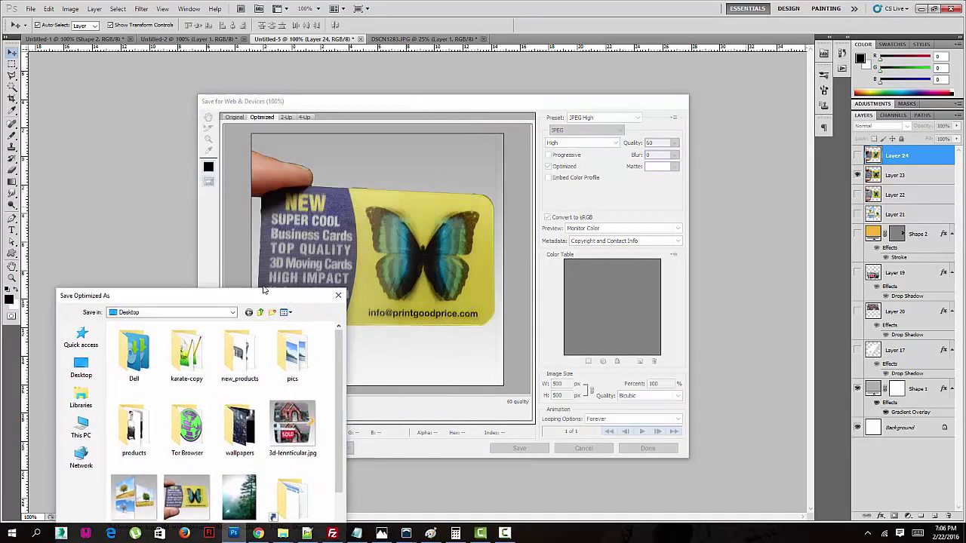
pyautogui.click(323, 460)
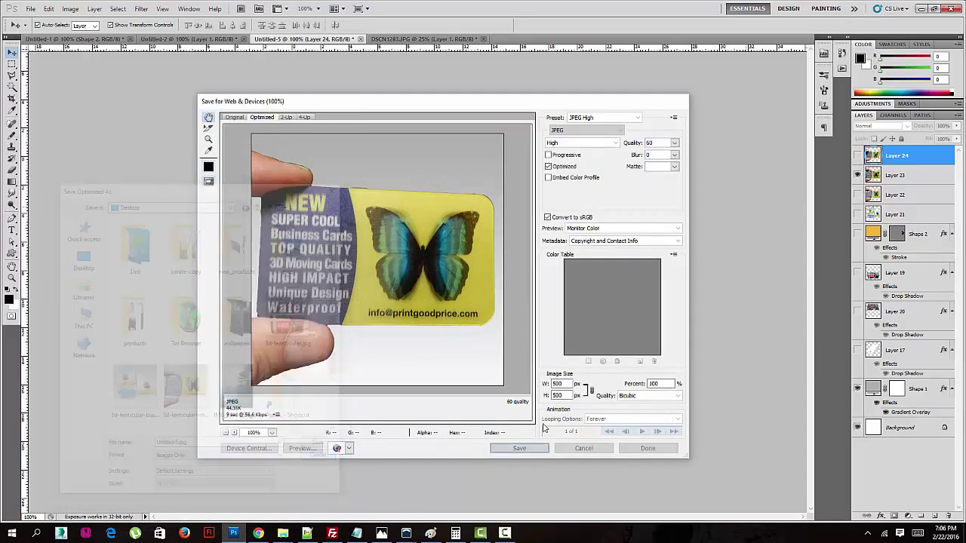
pyautogui.click(606, 451)
pyautogui.hotkey('alt', '[')
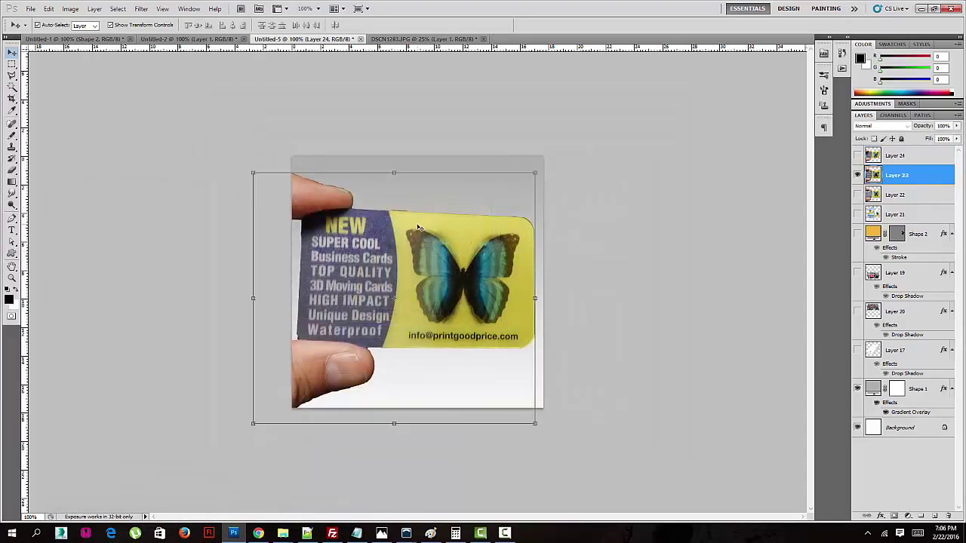
pyautogui.click(13, 76)
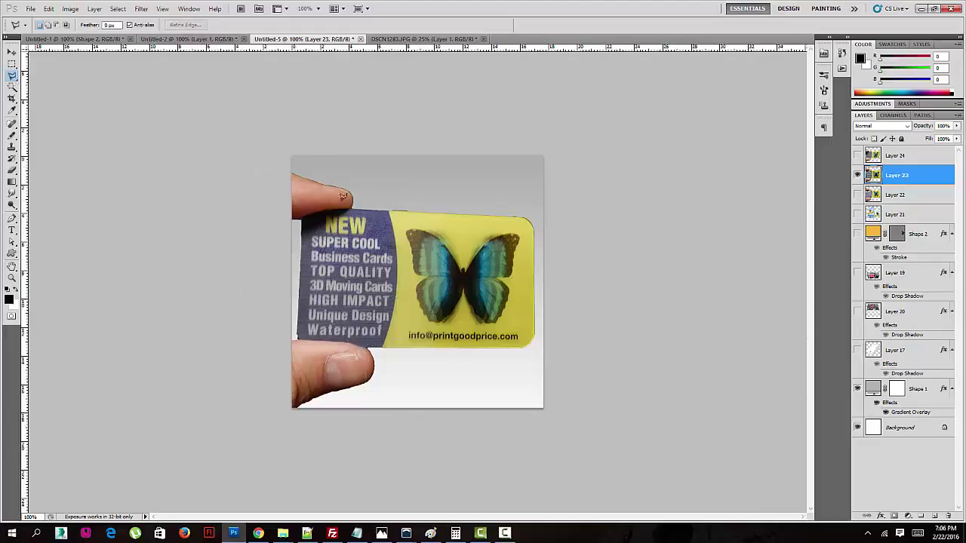
pyautogui.click(422, 211)
pyautogui.click(415, 189)
pyautogui.click(384, 191)
pyautogui.doubleClick(386, 208)
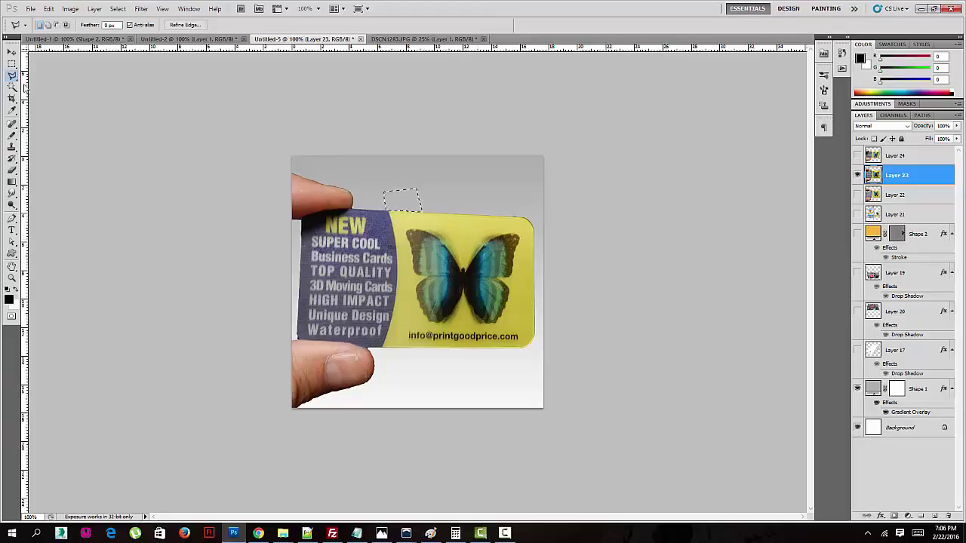
pyautogui.click(12, 64)
pyautogui.hotkey('ctrl', 'd')
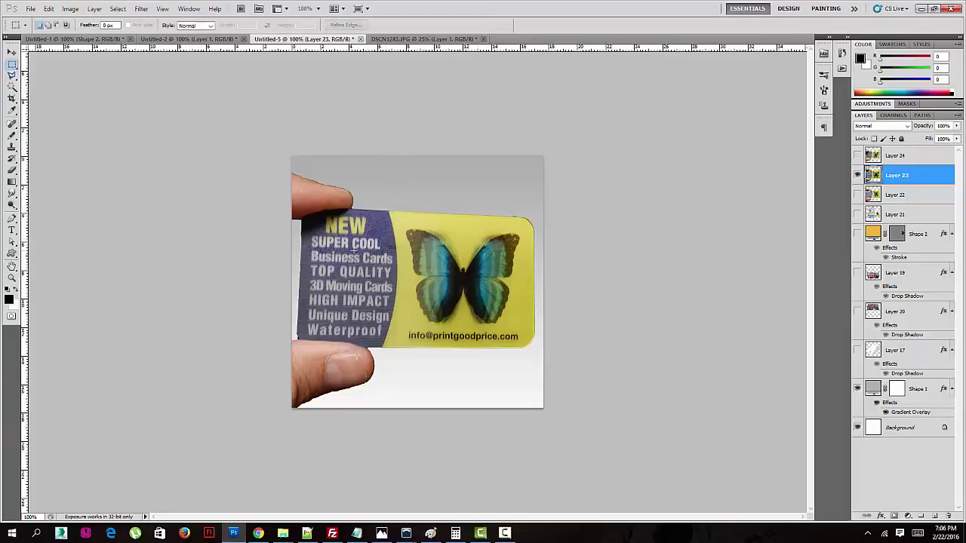
# - Save the current card view for web as a JPEG named 3lenti2 on the Desktop
pyautogui.hotkey('ctrl', 'alt', 'shift', 's')
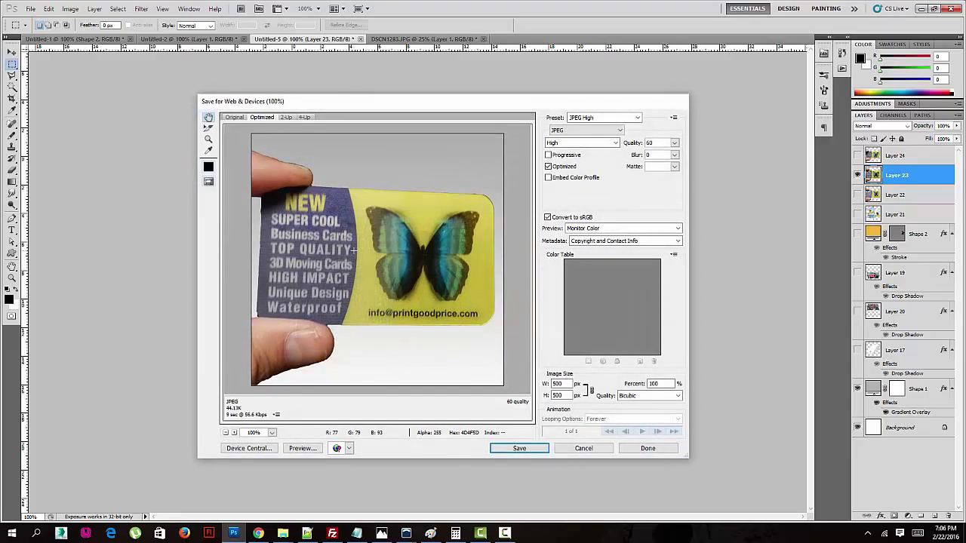
pyautogui.press('Return')
pyautogui.write('3d')
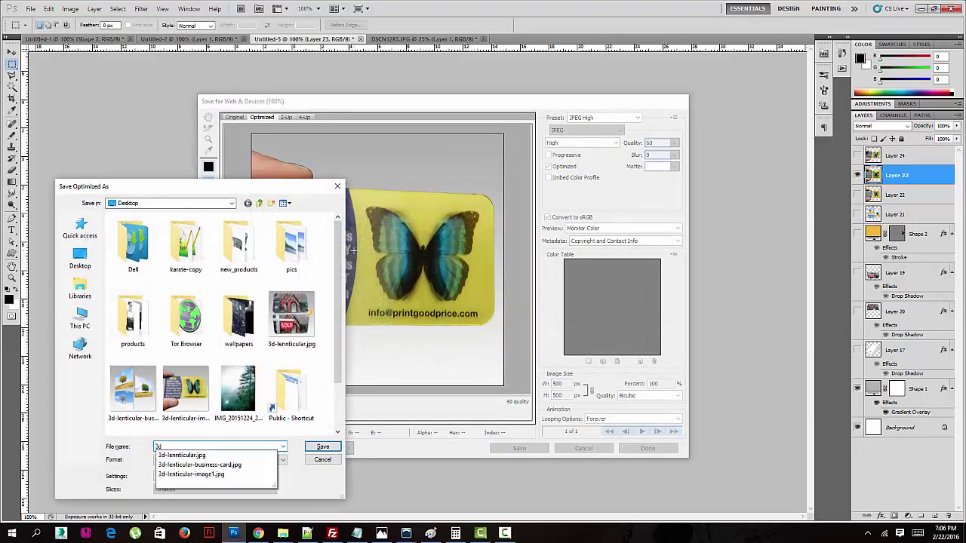
pyautogui.write('-lentic')
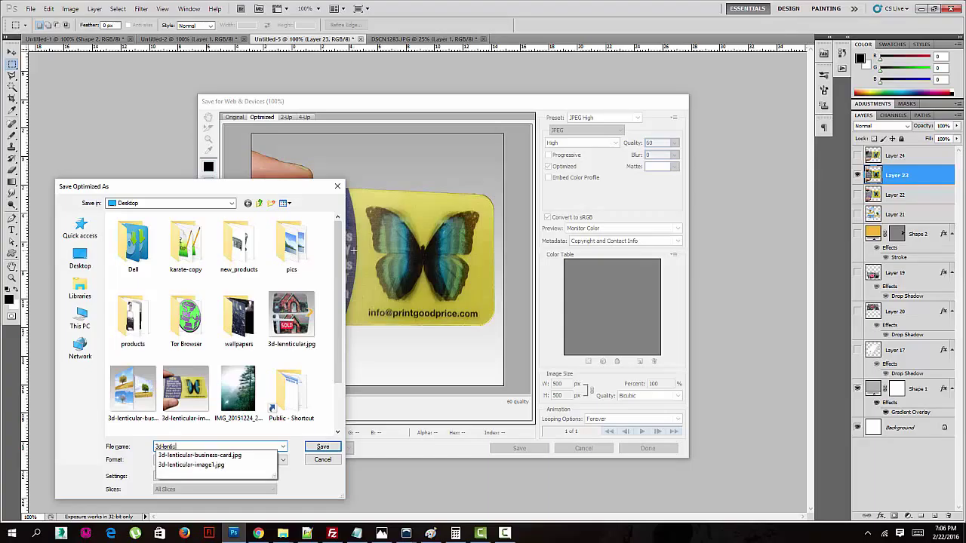
pyautogui.write('ular-image')
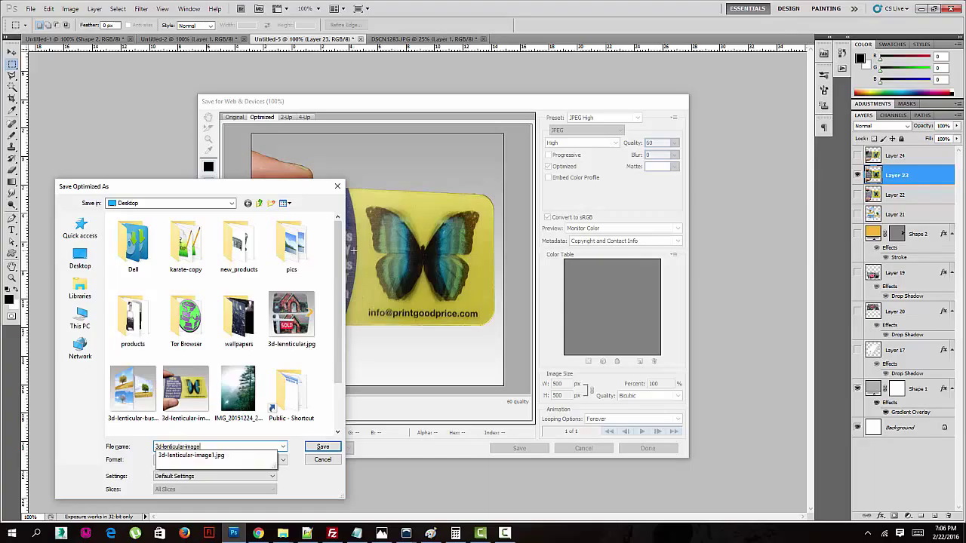
pyautogui.write('2')
pyautogui.press('Return')
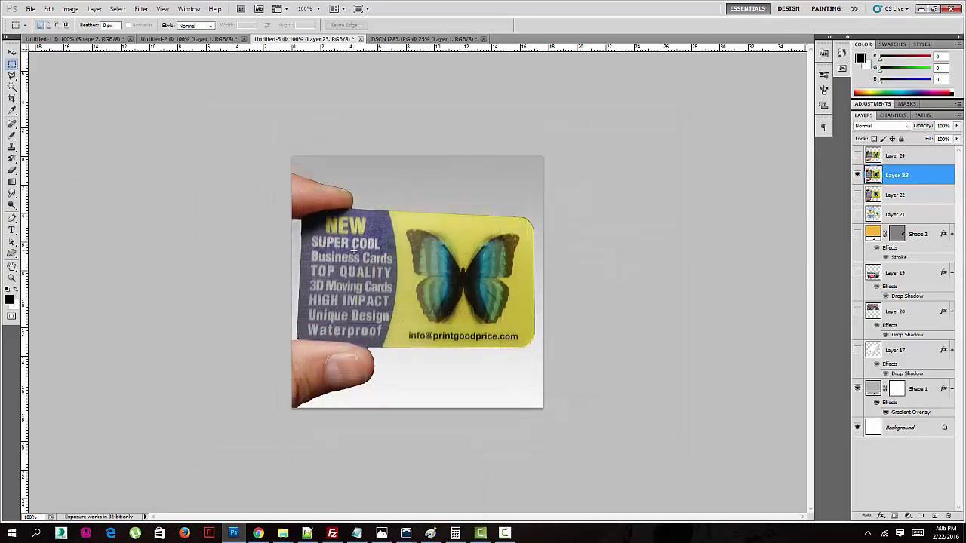
# - Show Layer 24's card instead of Layer 23 and name its web JPEG 3d-lenticular-image3
pyautogui.click(857, 175)
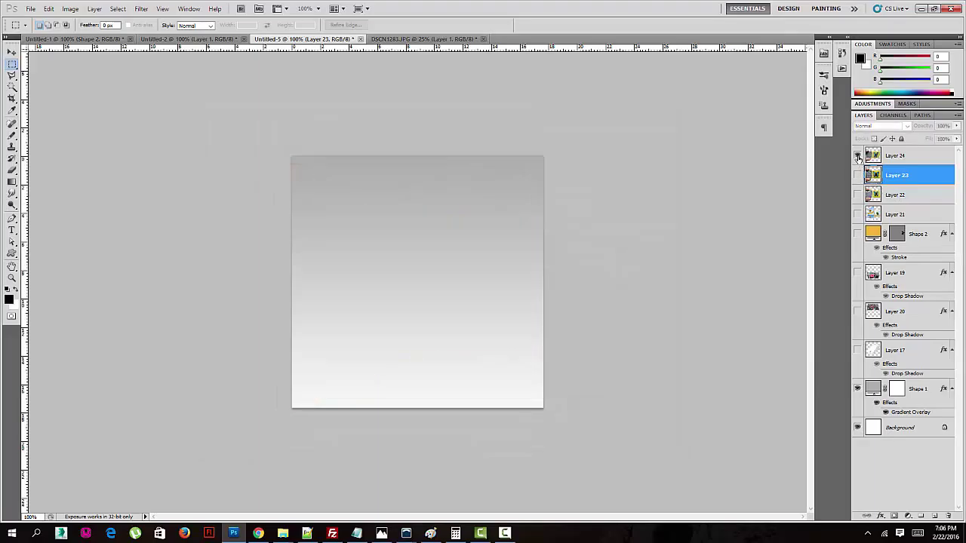
pyautogui.click(857, 155)
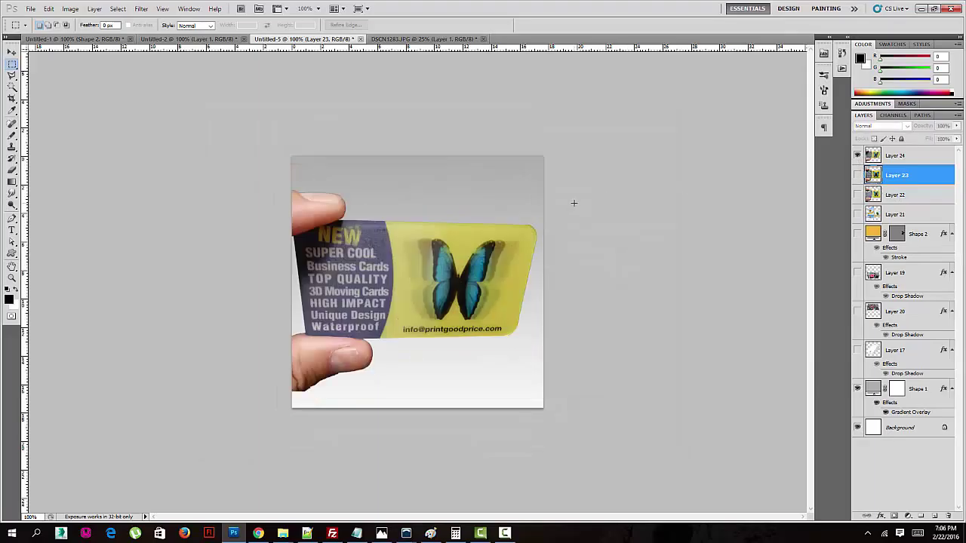
pyautogui.hotkey('ctrl', 'alt', 'shift', 's')
pyautogui.press('Return')
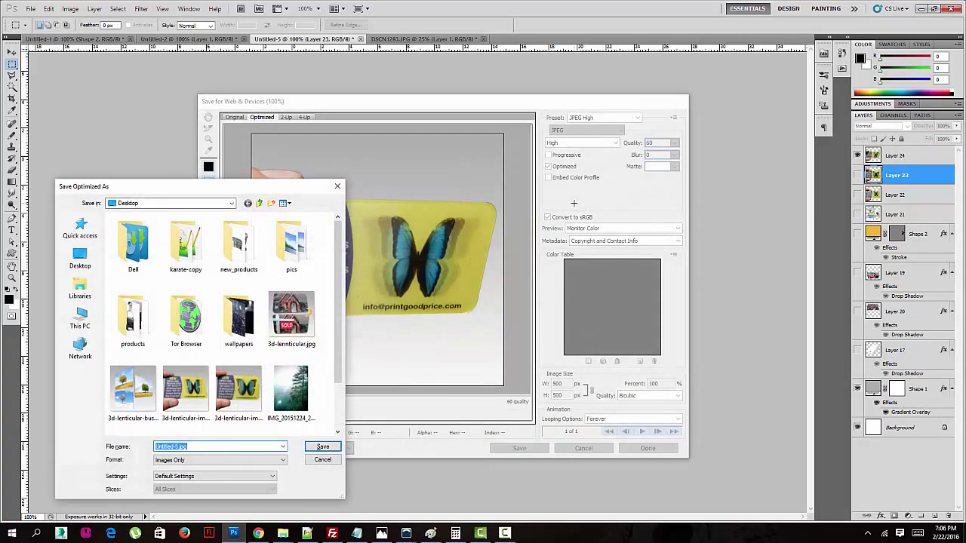
pyautogui.write('3d-lenticular-')
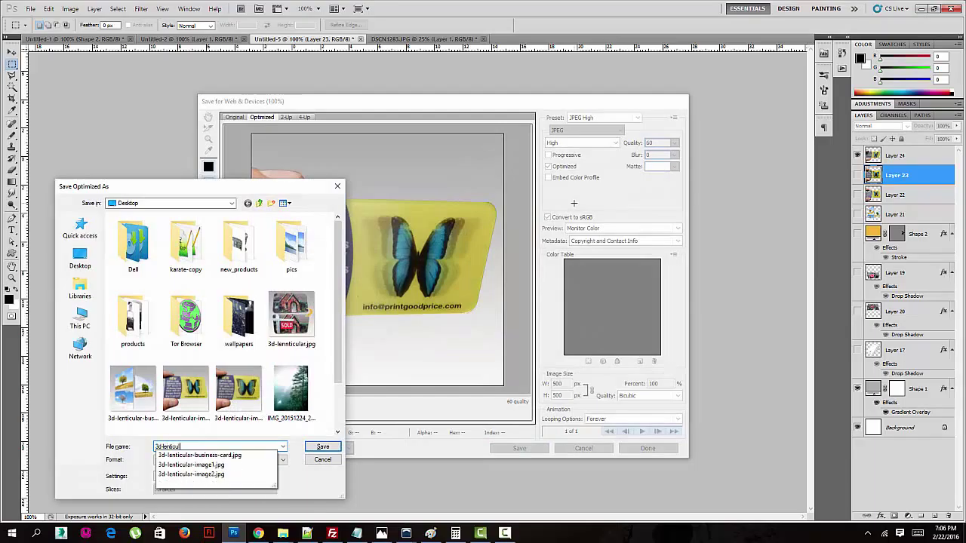
pyautogui.write('image')
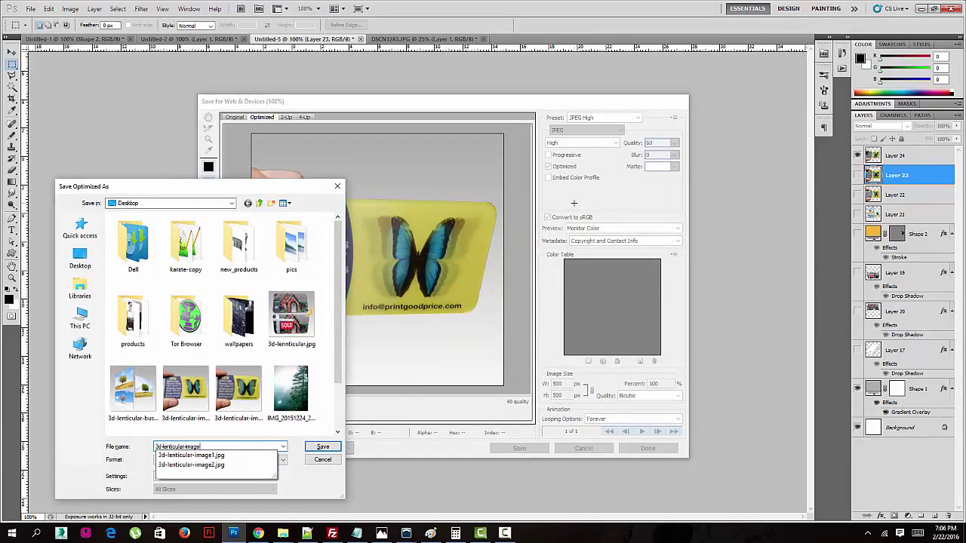
pyautogui.write('3')
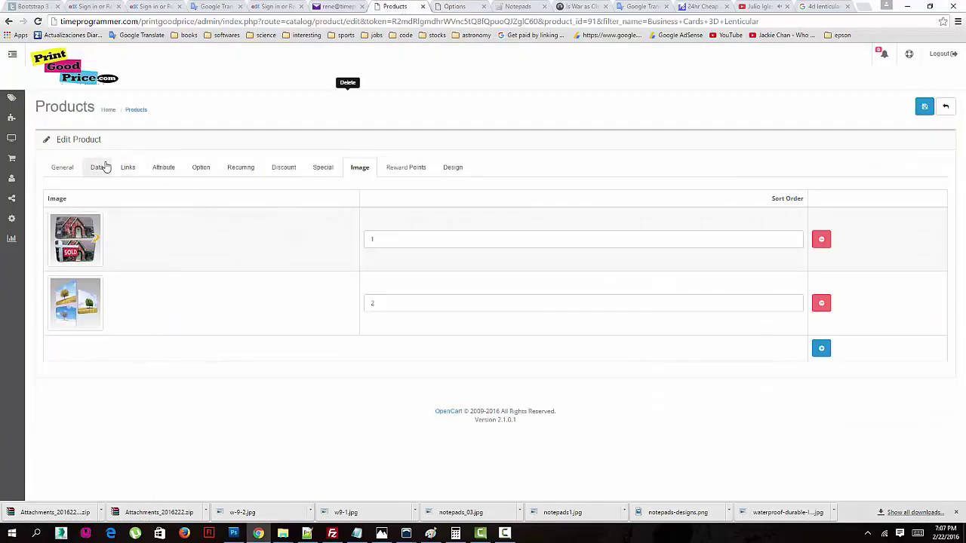
# - Open the product image's Image Manager at the business-cards folder
pyautogui.click(97, 167)
pyautogui.click(221, 224)
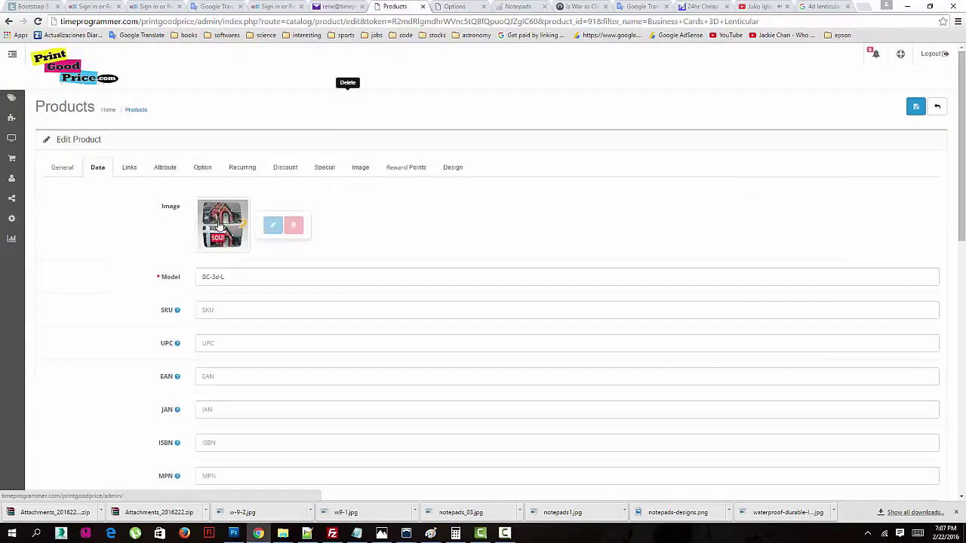
pyautogui.click(272, 229)
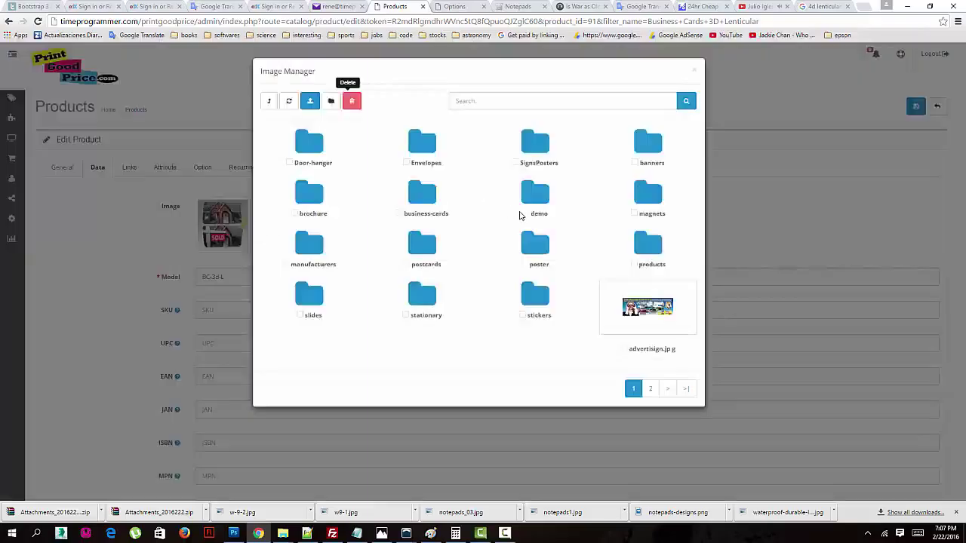
pyautogui.click(423, 203)
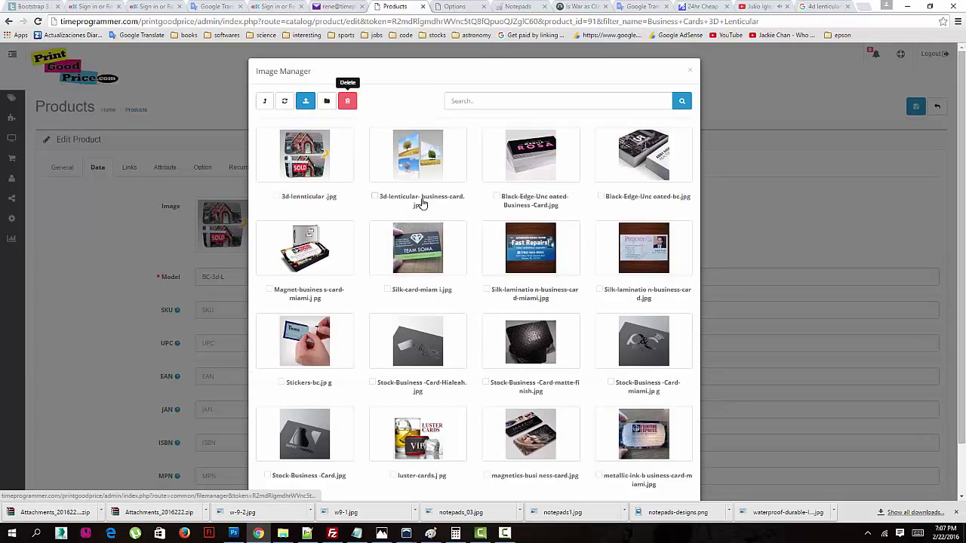
# - Delete the two old 3d-lenticular images from the business-cards folder
pyautogui.click(374, 196)
pyautogui.click(347, 100)
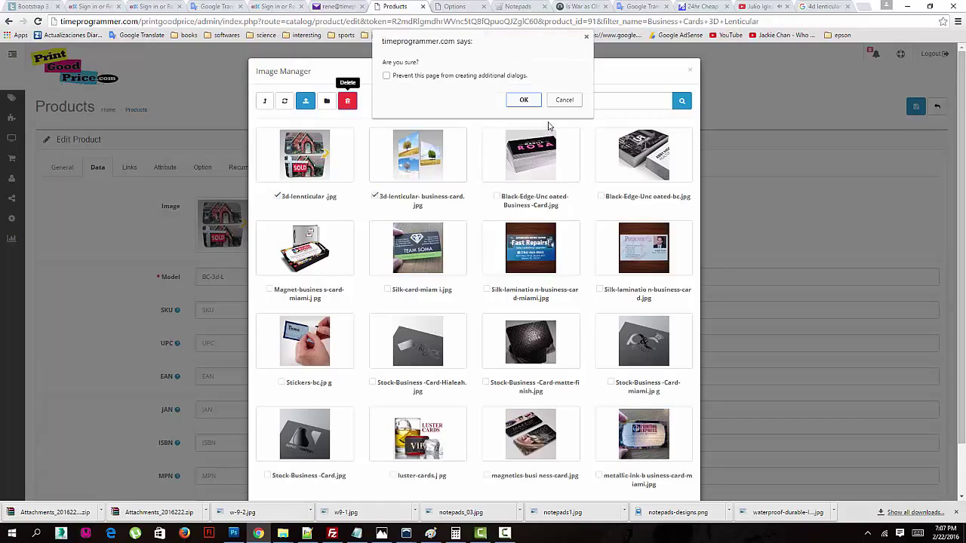
pyautogui.click(522, 101)
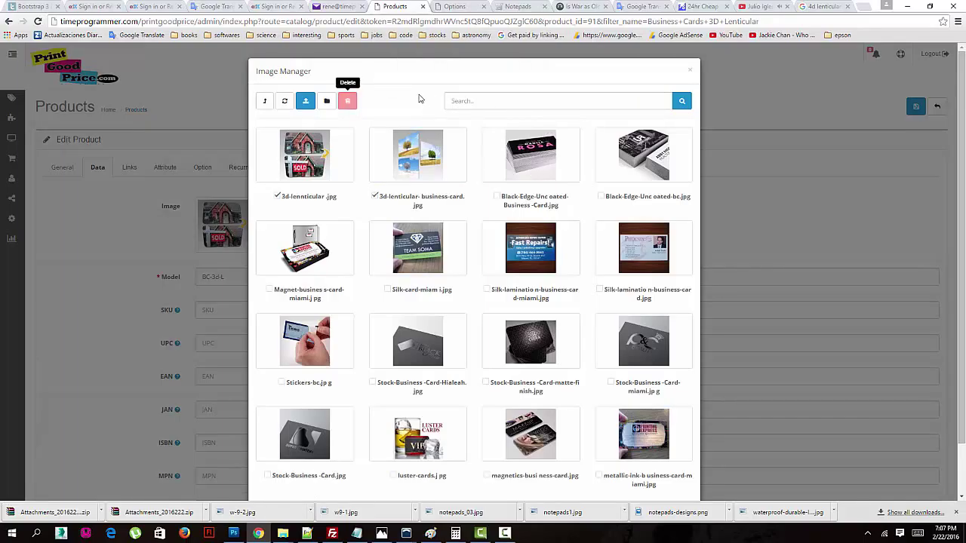
pyautogui.click(555, 104)
# - Upload 3d-lenticular-image1.jpg and 3d-lenticular-image2.jpg from the Desktop into business-cards
pyautogui.click(307, 103)
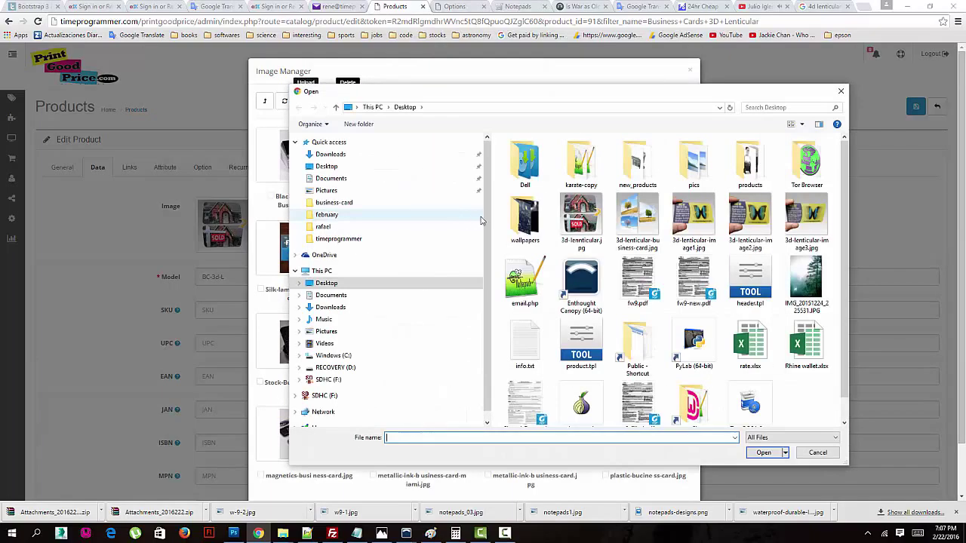
pyautogui.click(698, 226)
pyautogui.click(763, 453)
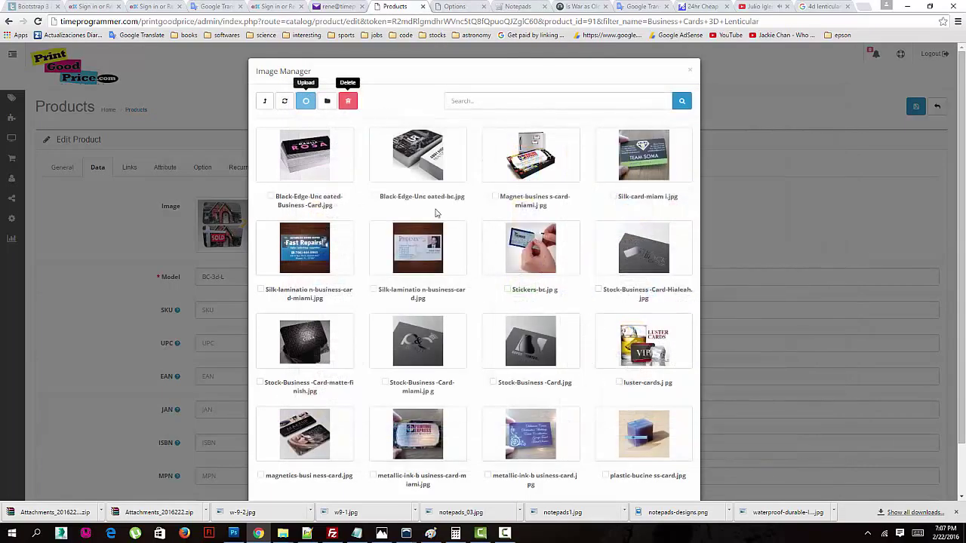
pyautogui.click(558, 99)
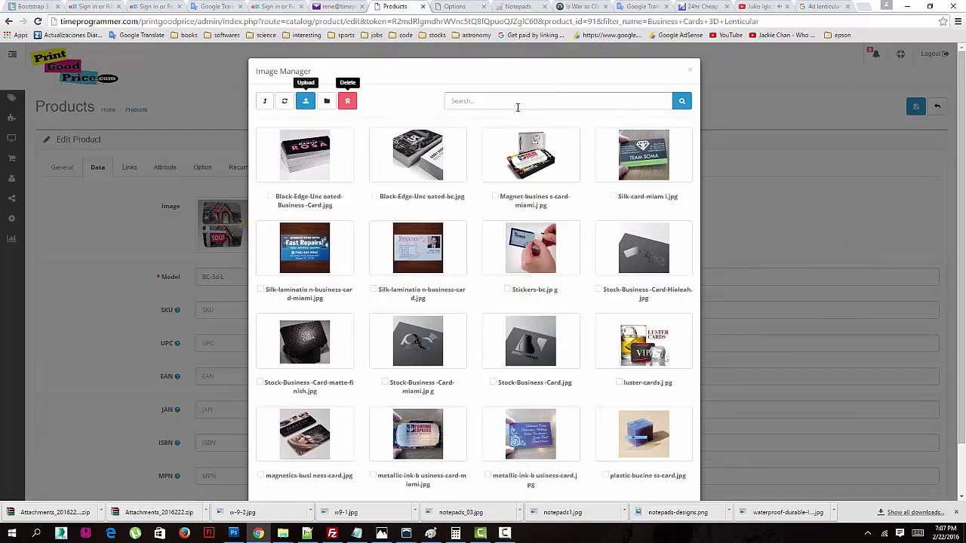
pyautogui.click(307, 106)
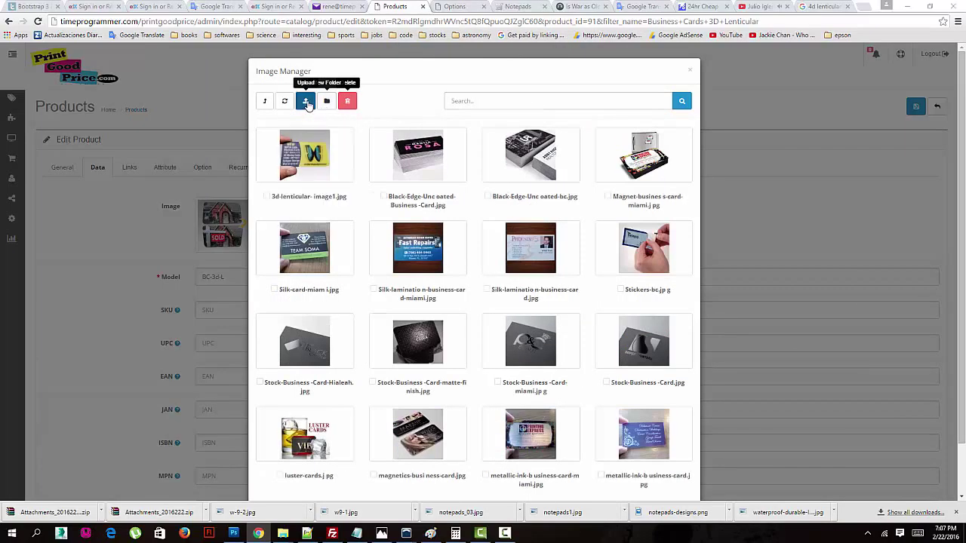
pyautogui.click(751, 230)
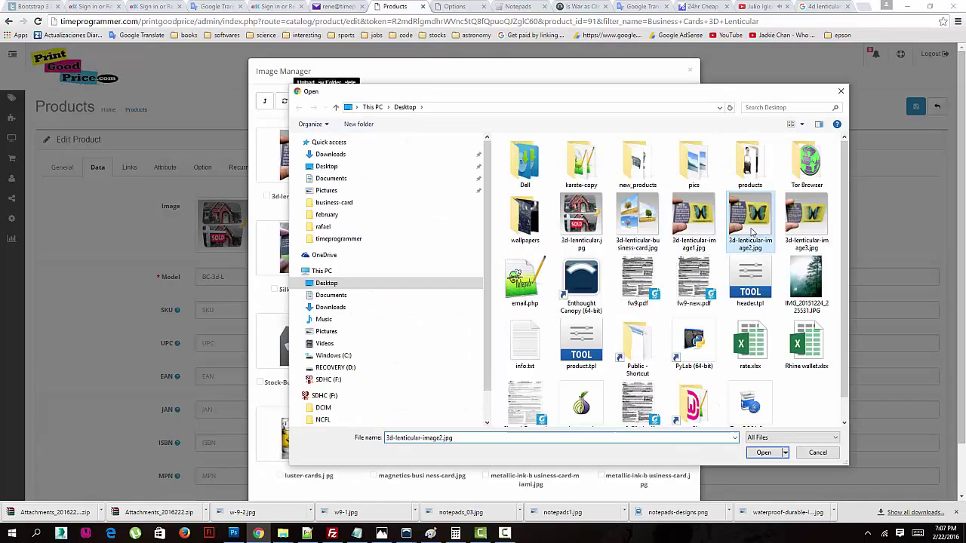
pyautogui.click(764, 453)
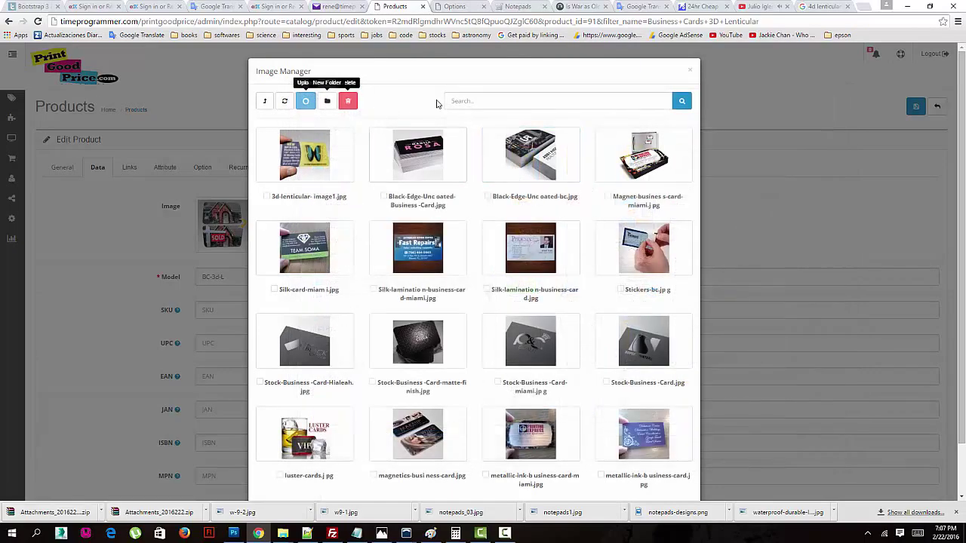
pyautogui.click(562, 101)
# - Upload 3d-lenticular-image3.jpg, then close the Image Manager
pyautogui.click(305, 101)
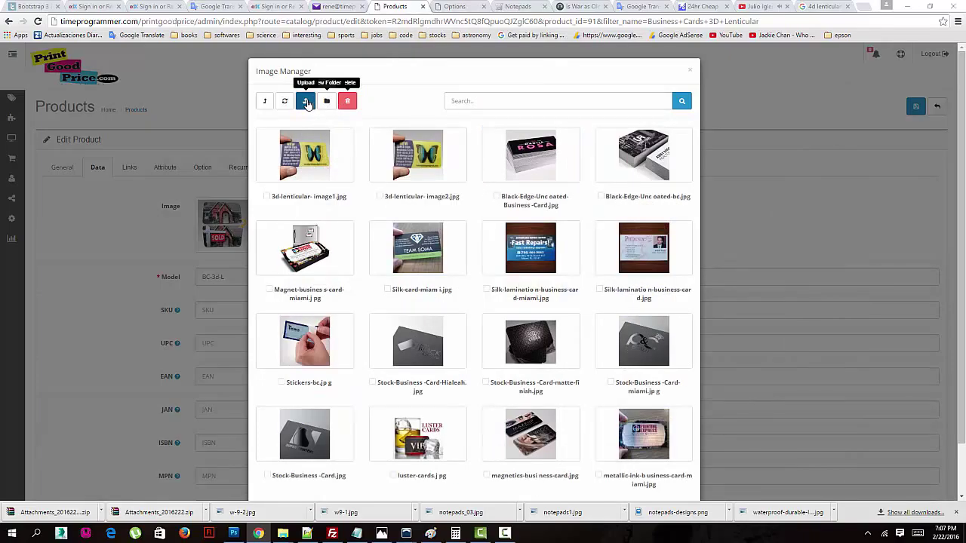
pyautogui.click(806, 219)
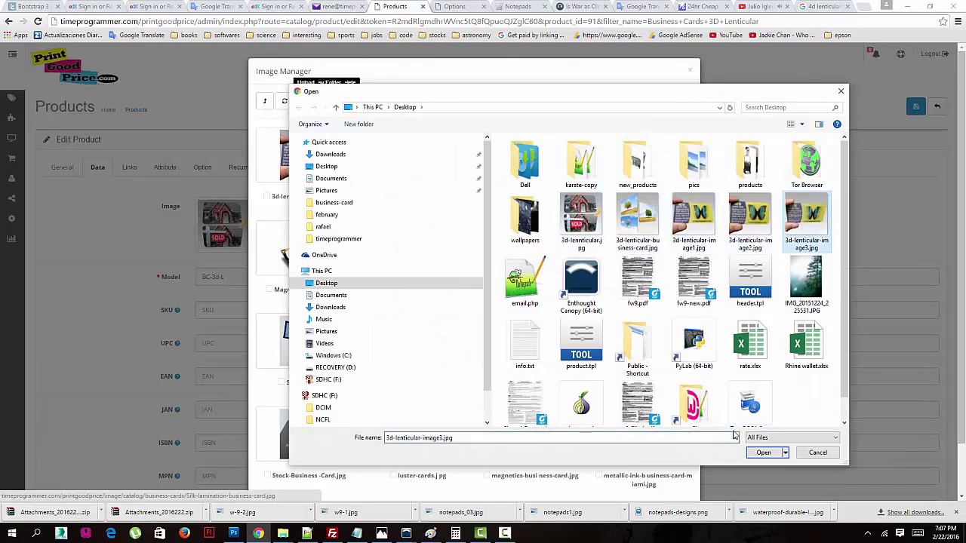
pyautogui.click(763, 452)
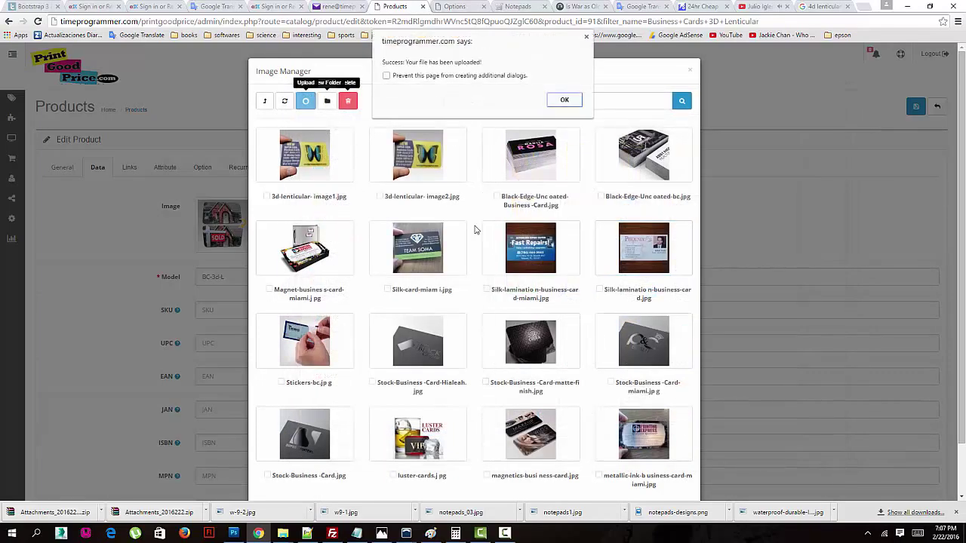
pyautogui.click(563, 101)
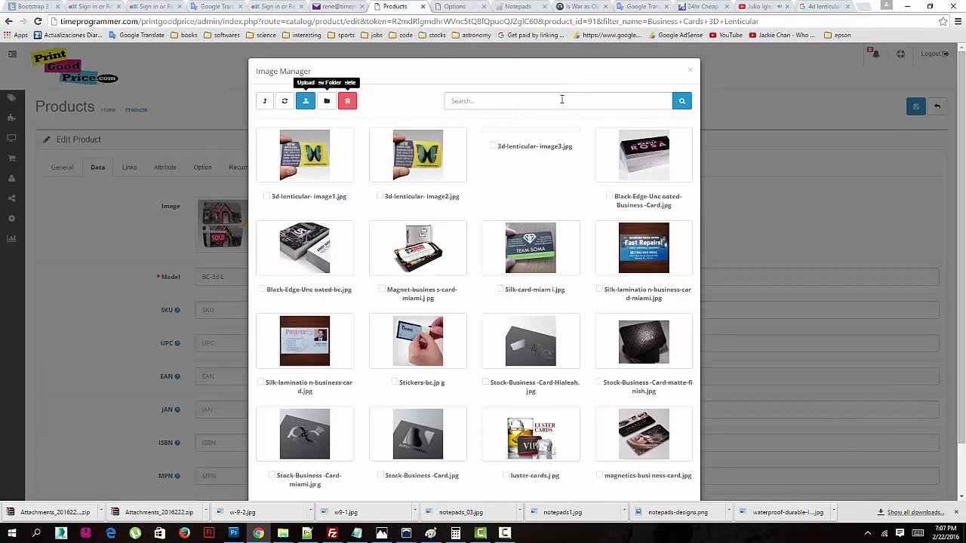
pyautogui.click(304, 158)
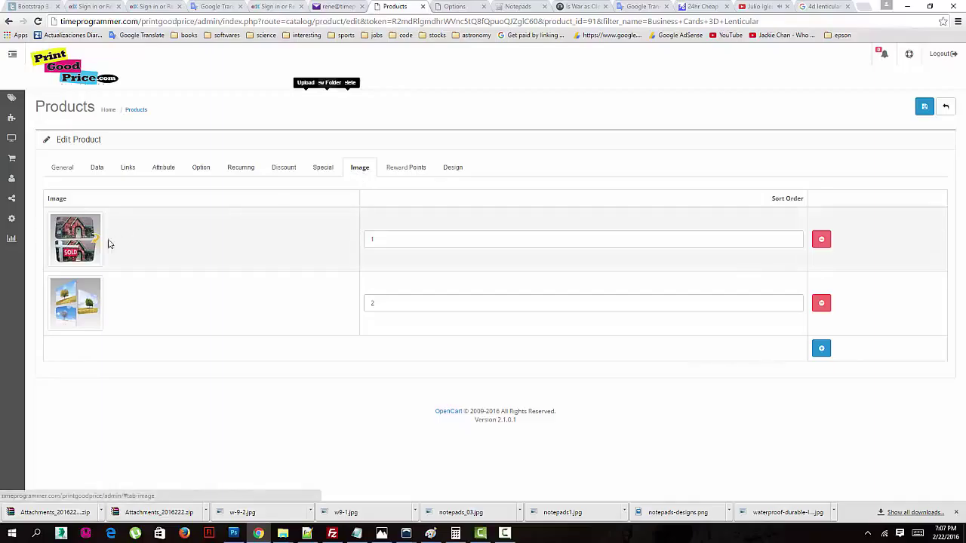
# - Replace the first gallery image with 3d-lenticular-image1.jpg
pyautogui.click(89, 243)
pyautogui.click(123, 240)
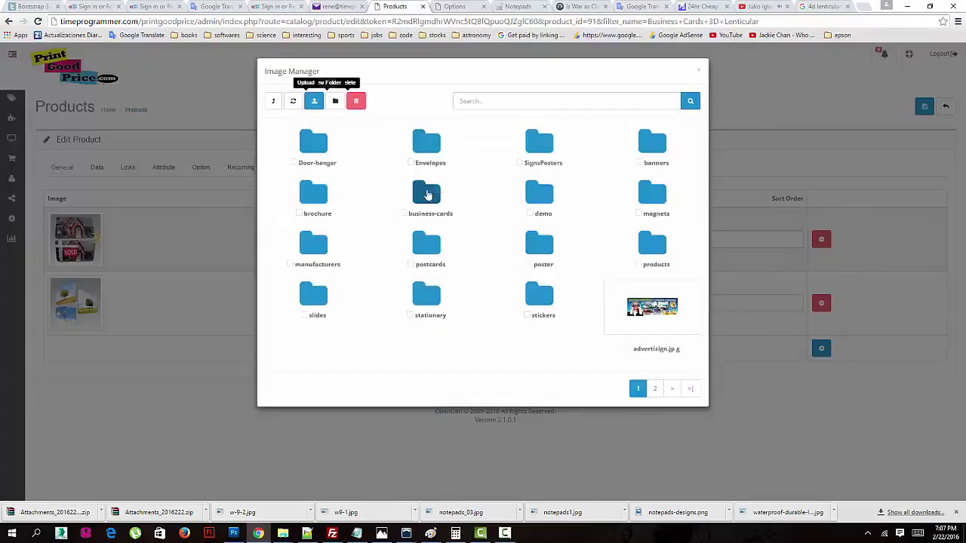
pyautogui.click(424, 194)
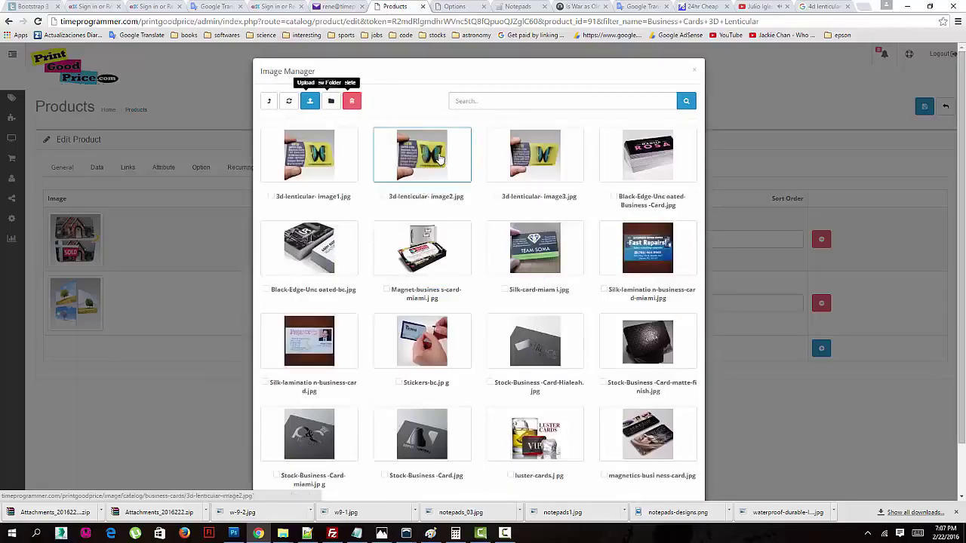
pyautogui.click(440, 160)
pyautogui.click(87, 238)
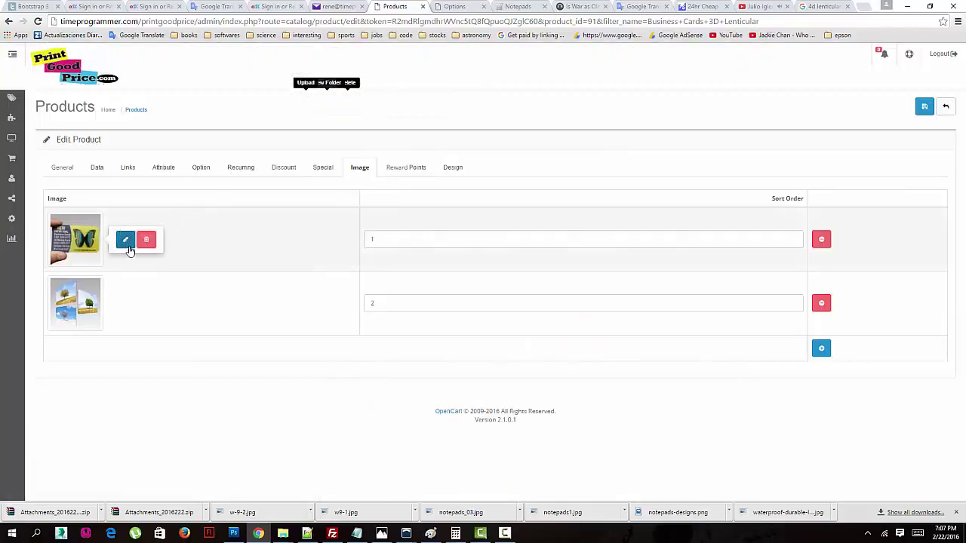
pyautogui.click(123, 237)
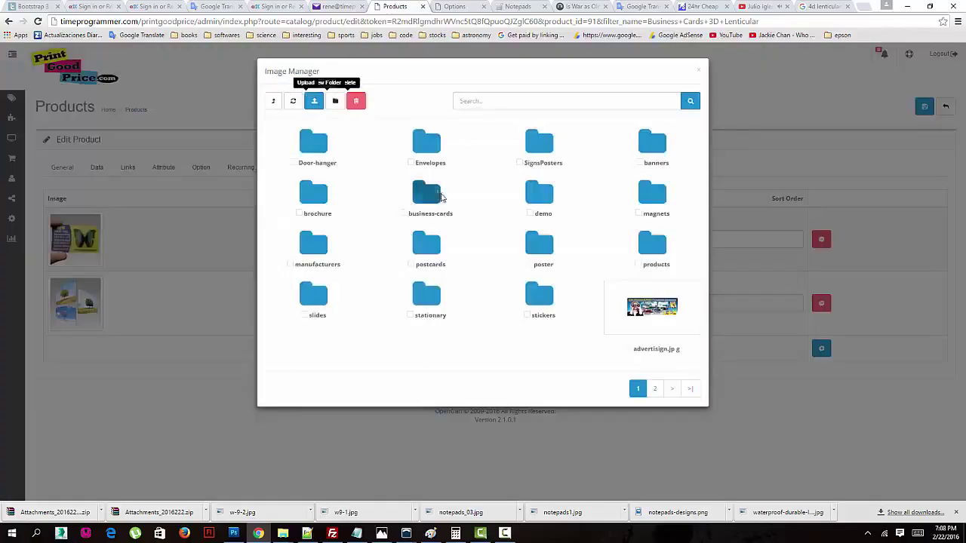
pyautogui.click(424, 195)
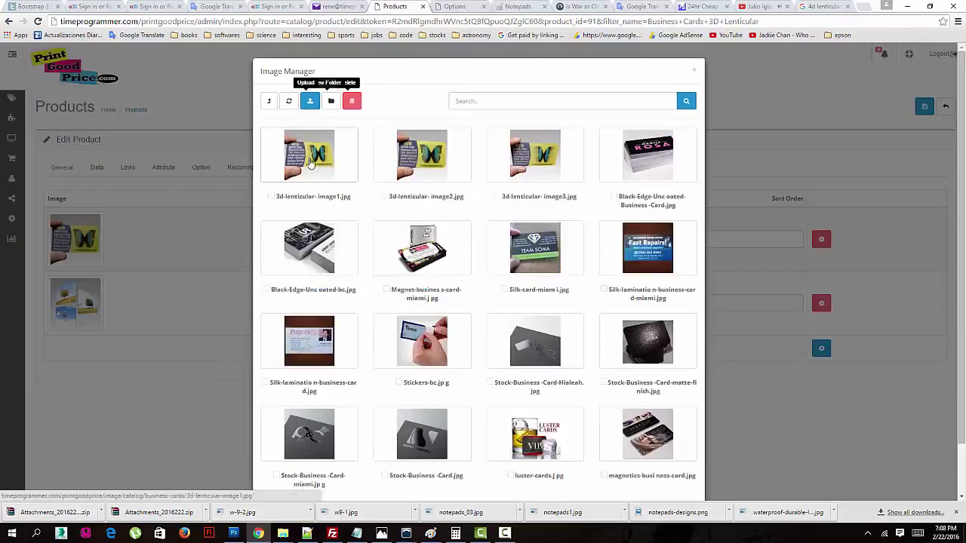
pyautogui.click(313, 158)
# - Replace the second gallery image with 3d-lenticular-image2.jpg
pyautogui.click(84, 301)
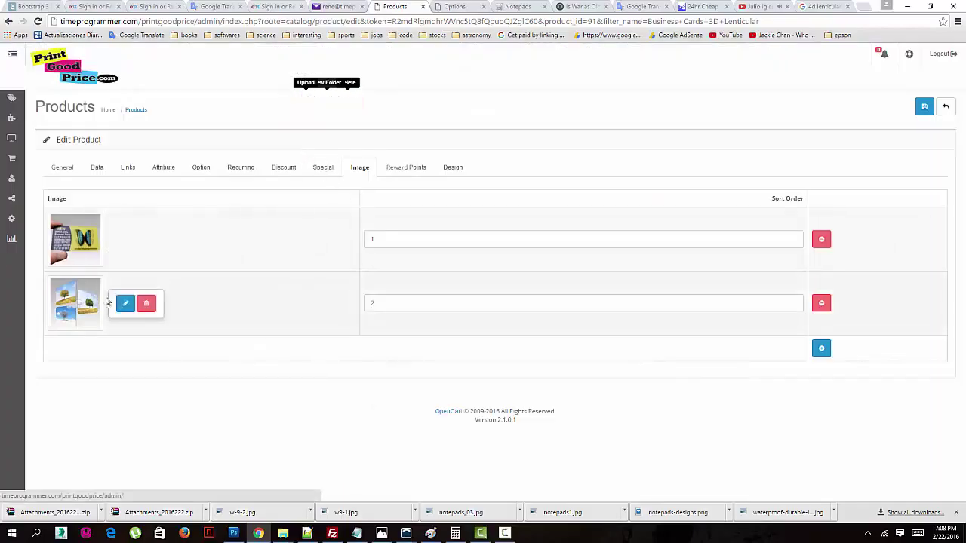
pyautogui.click(122, 303)
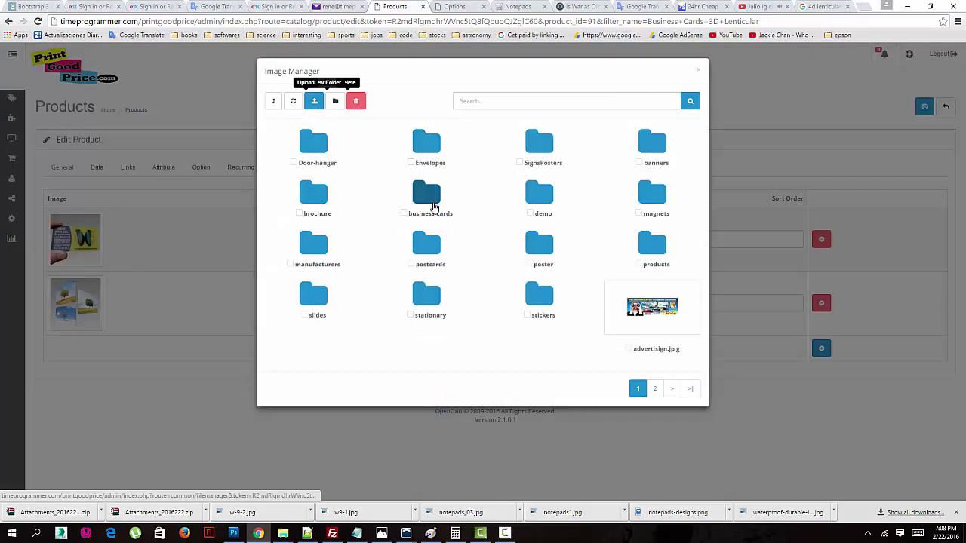
pyautogui.click(434, 205)
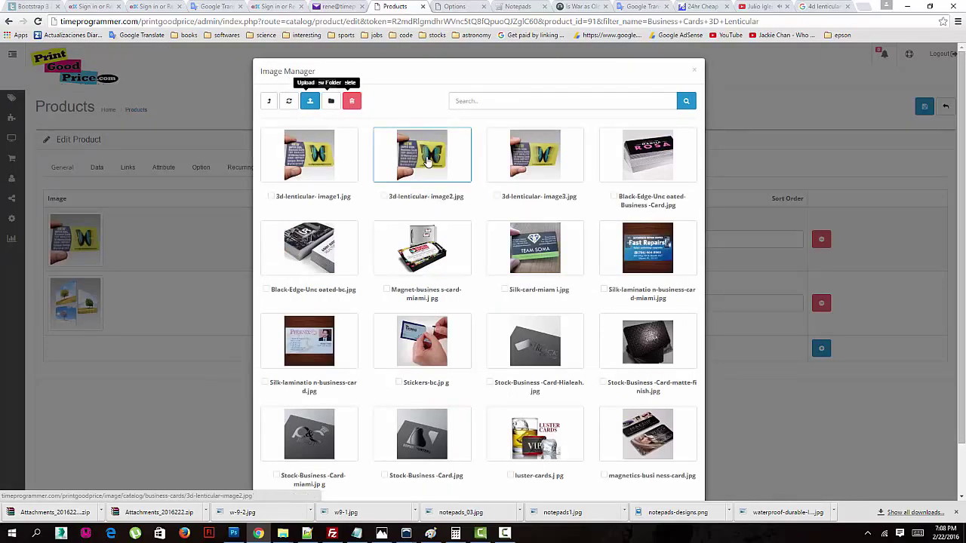
pyautogui.click(428, 161)
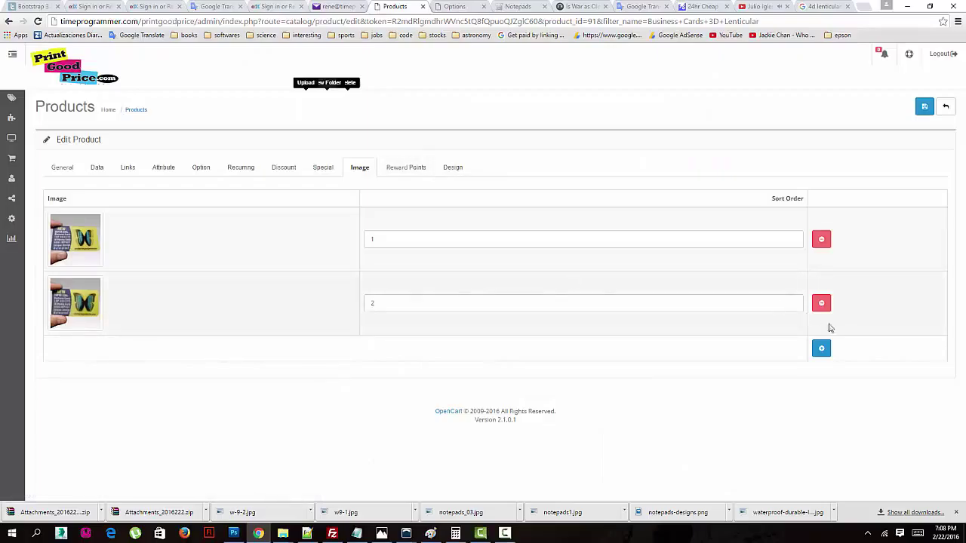
# - Add a third gallery row with the third lenticular image, sort order 3, and save
pyautogui.click(821, 348)
pyautogui.click(85, 360)
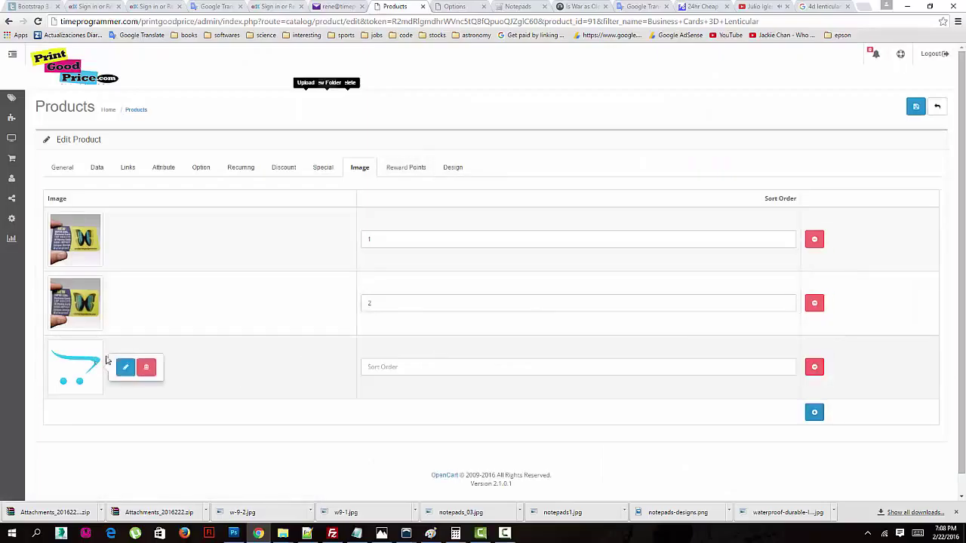
pyautogui.click(126, 368)
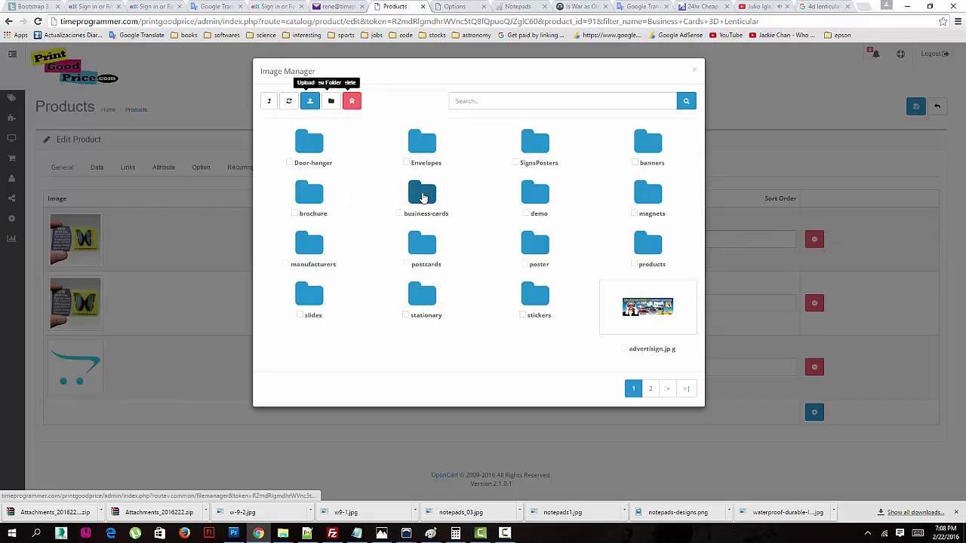
pyautogui.click(423, 197)
pyautogui.click(532, 160)
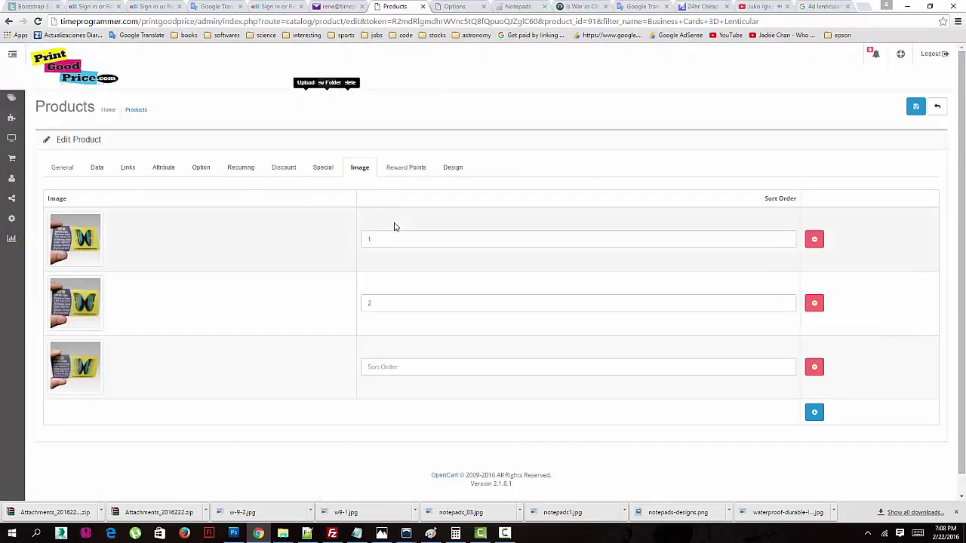
pyautogui.click(381, 369)
pyautogui.write('3')
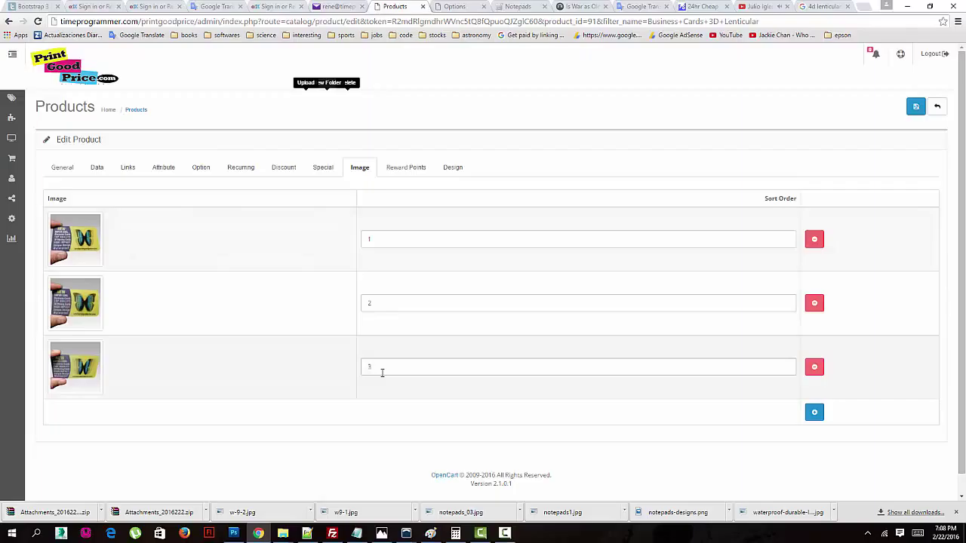
pyautogui.click(381, 372)
pyautogui.click(916, 107)
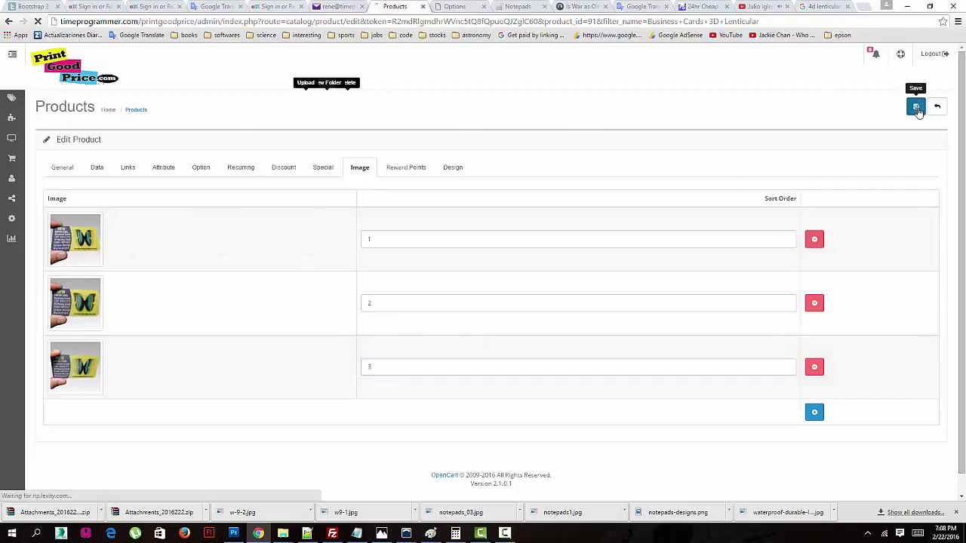
# - Open Business Cards 3D Lenticular in the storefront and view its new gallery thumbnails
pyautogui.click(515, 7)
pyautogui.moveTo(203, 135)
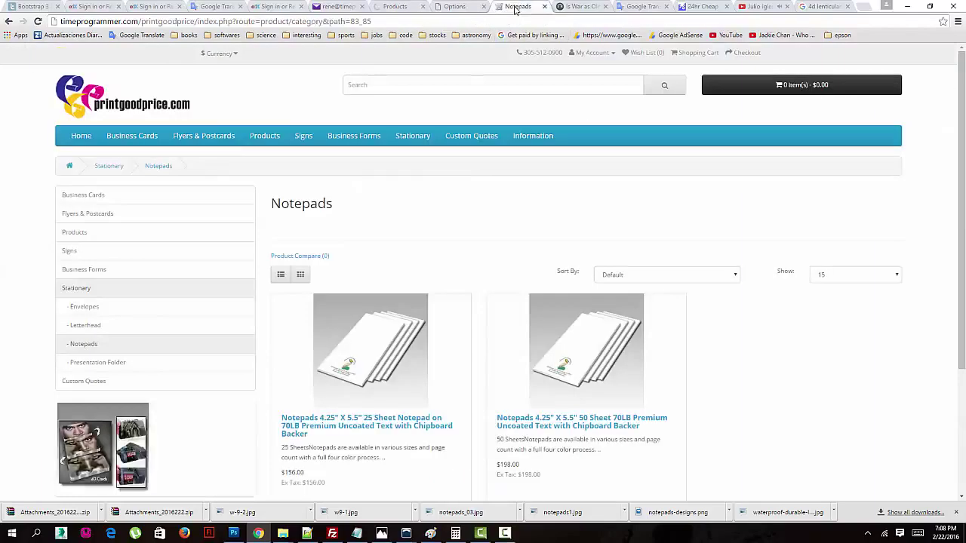
pyautogui.click(192, 156)
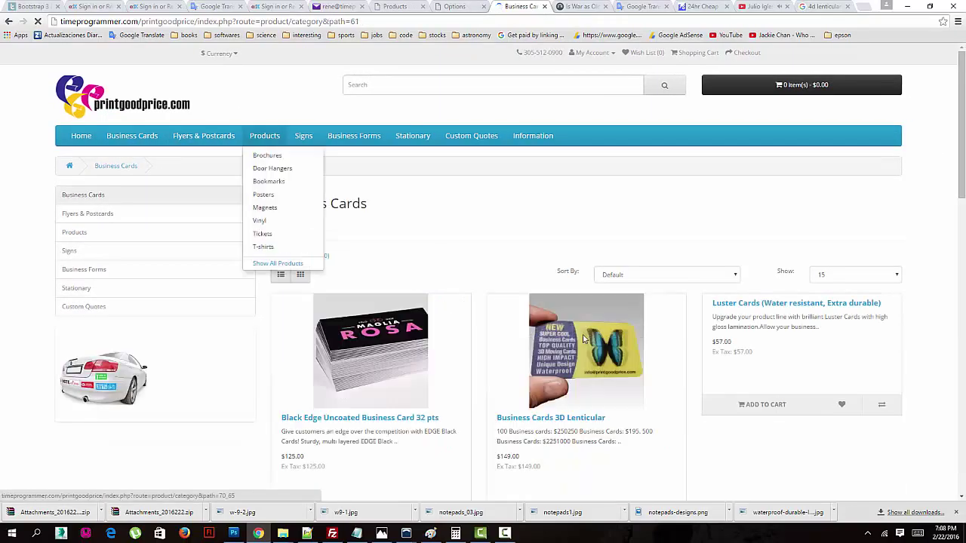
pyautogui.scroll(-1, 962, 181)
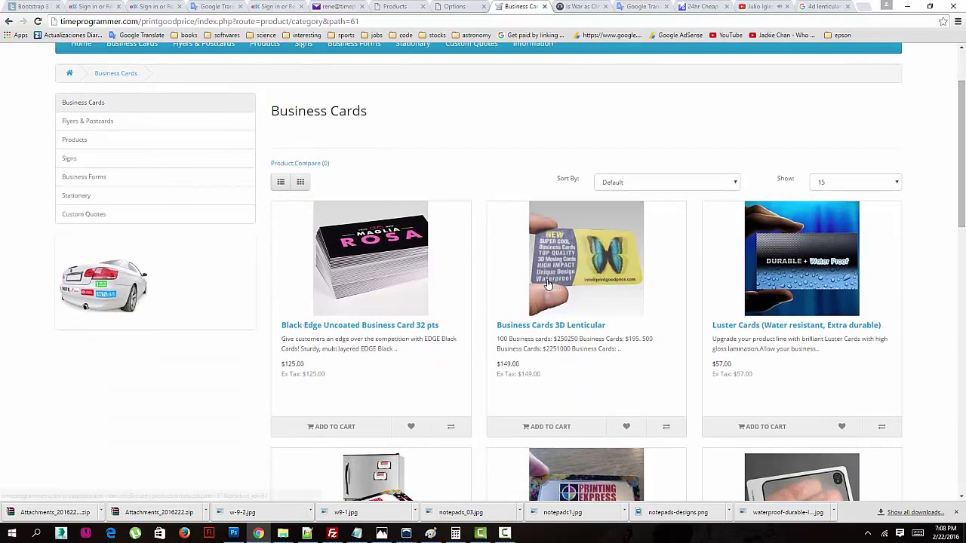
pyautogui.click(517, 329)
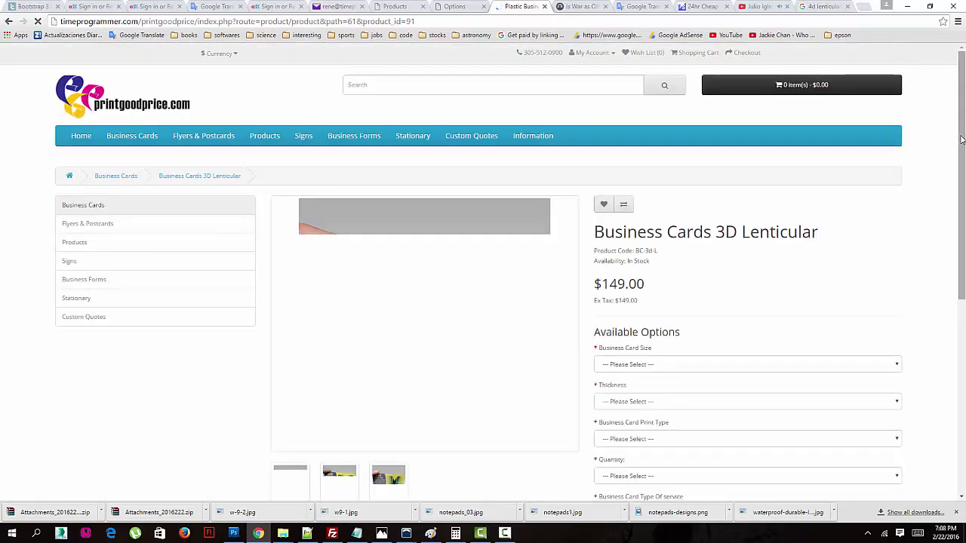
pyautogui.scroll(-1, 961, 138)
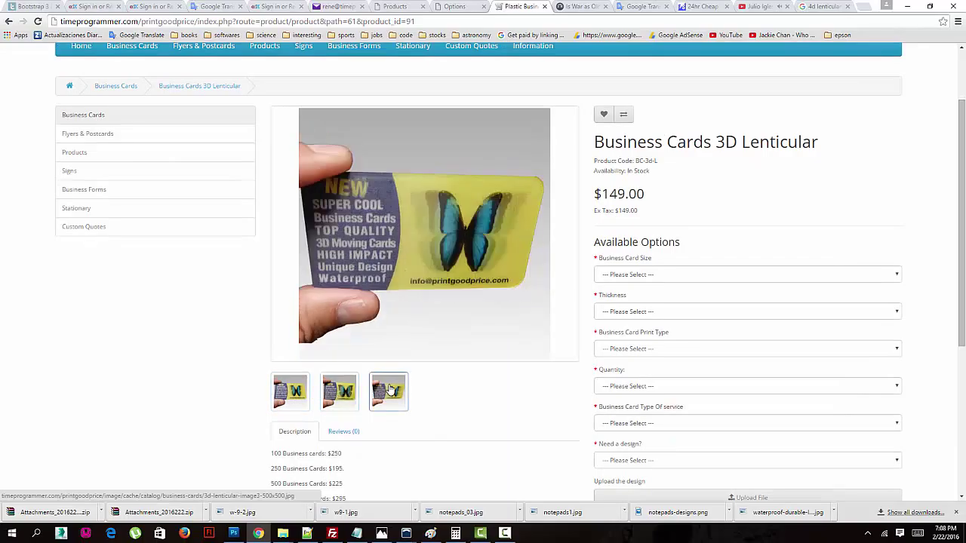
pyautogui.moveTo(291, 391)
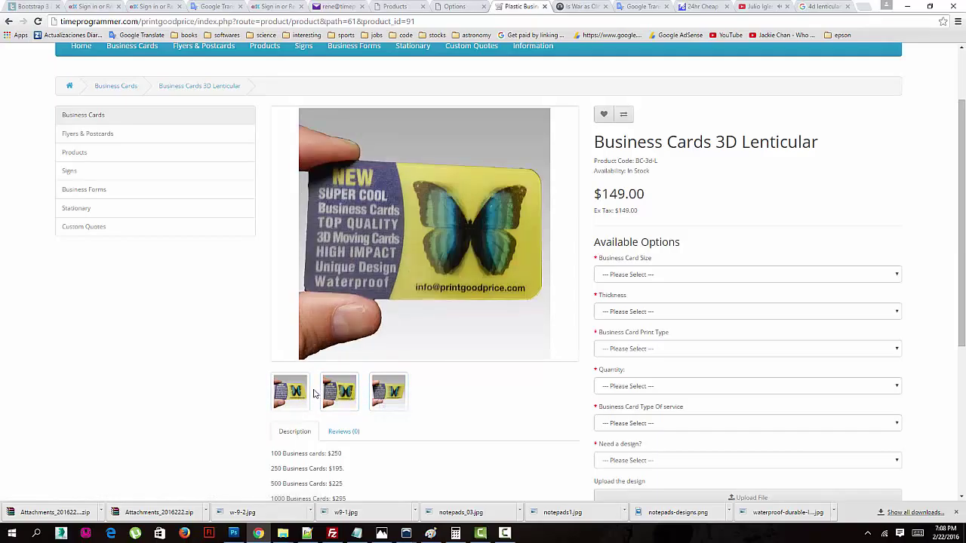
pyautogui.click(347, 392)
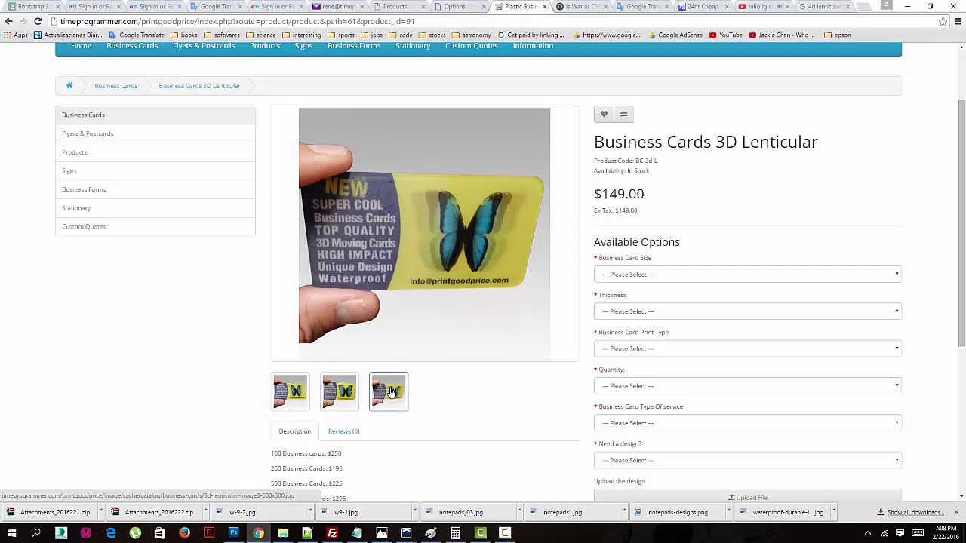